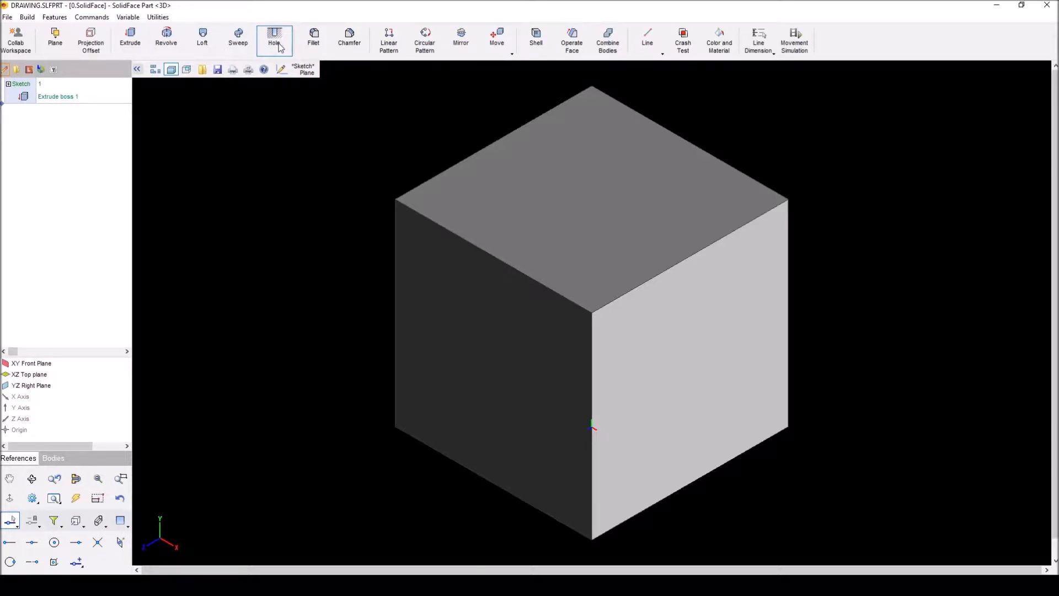
Step: Examine the Hole feature's counterbore, countersink, tapered and fillet types and the dimensions each one requires
left_click(280, 49)
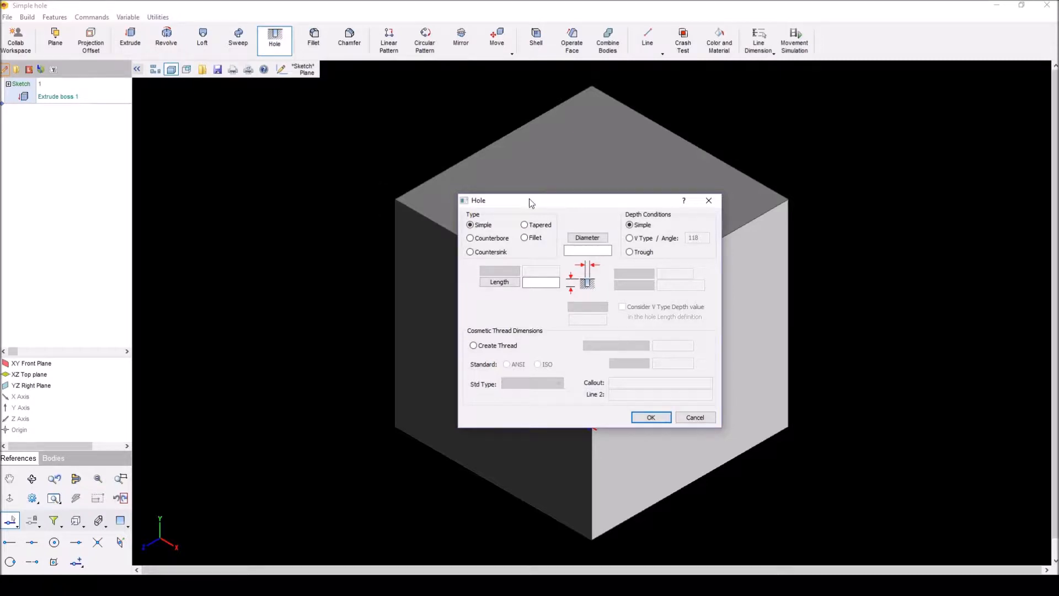
left_click_drag(525, 205, 193, 136)
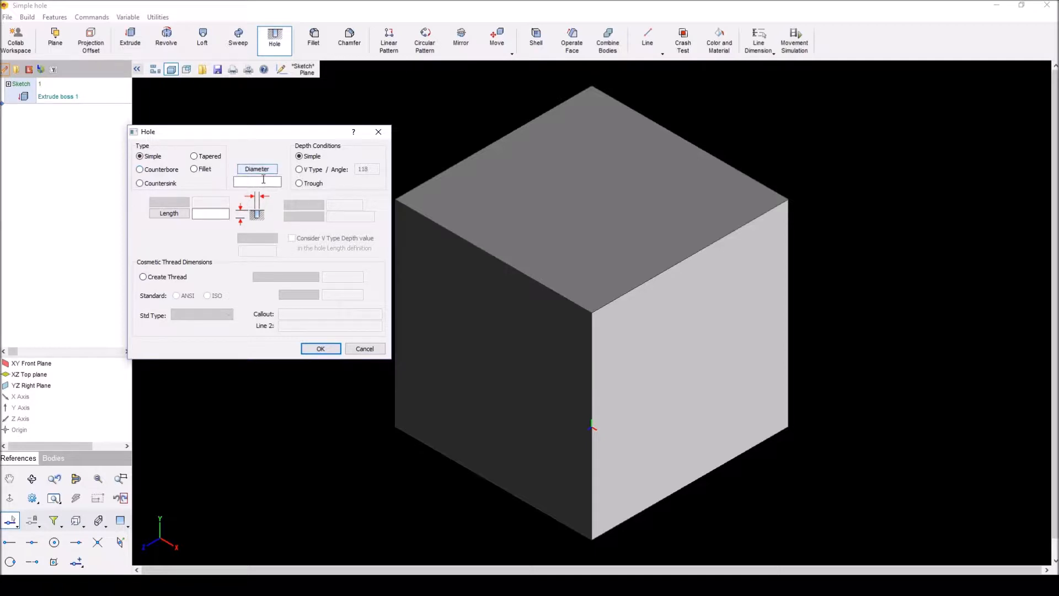
left_click(206, 214)
left_click(168, 171)
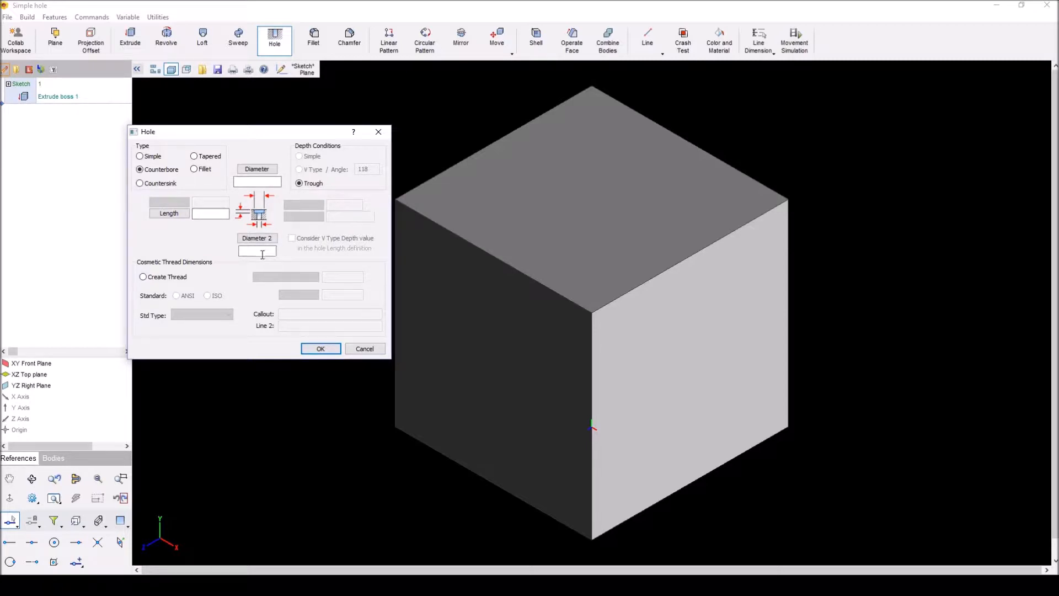
left_click(161, 185)
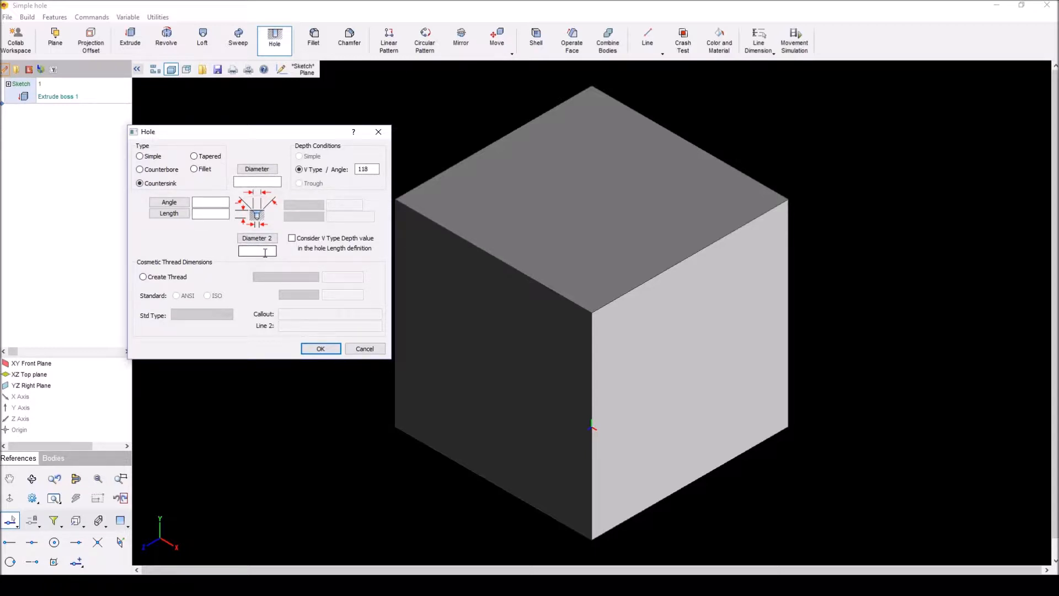
left_click(215, 156)
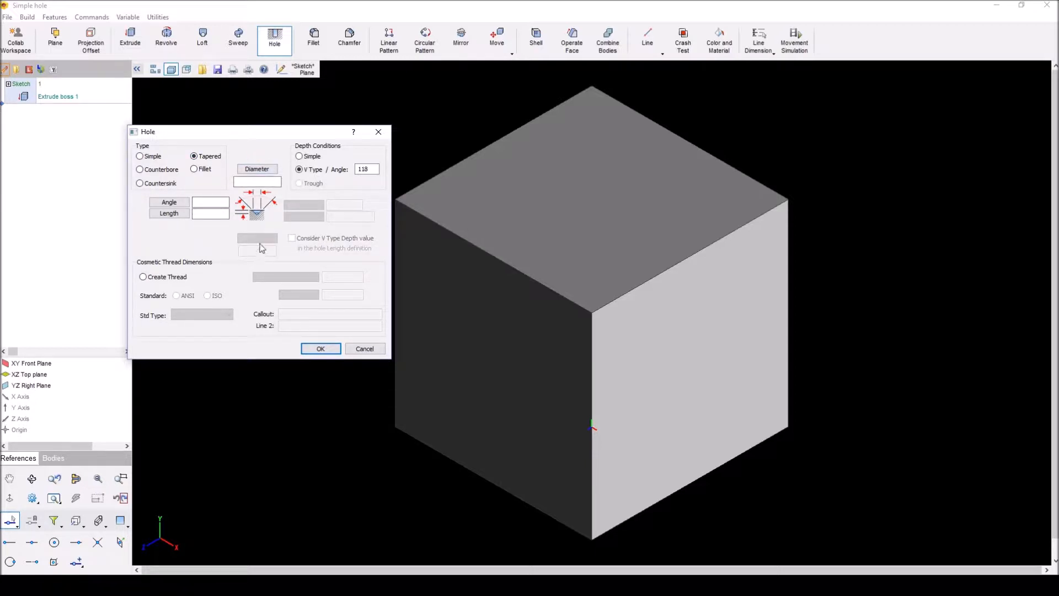
left_click(207, 168)
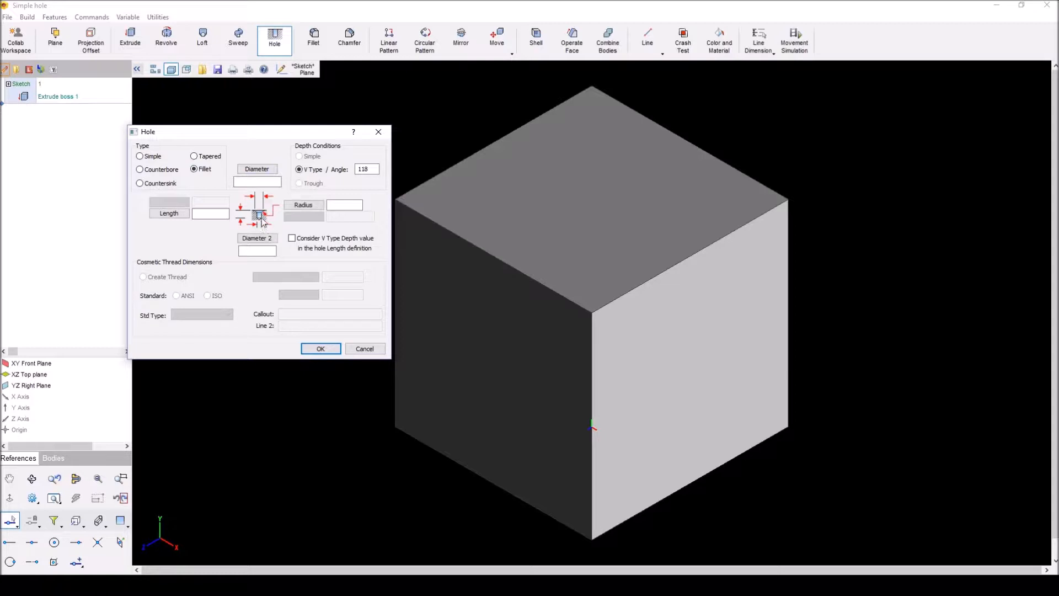
left_click(344, 205)
Step: Define a simple hole with a 118° V-type bottom, diameter .25 and length .5
left_click(154, 158)
left_click(237, 182)
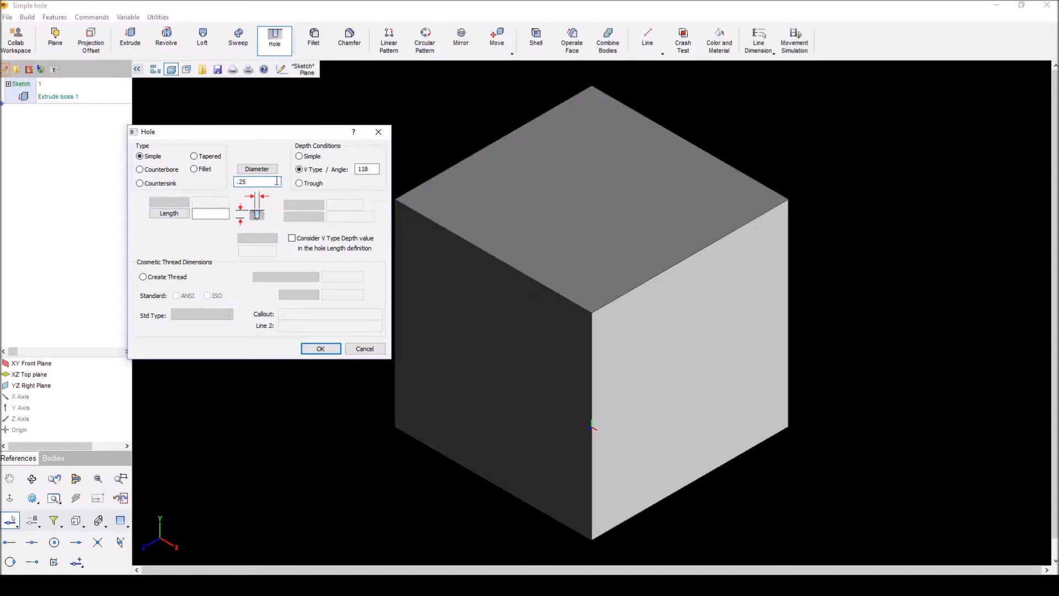
left_click(225, 214)
left_click(321, 349)
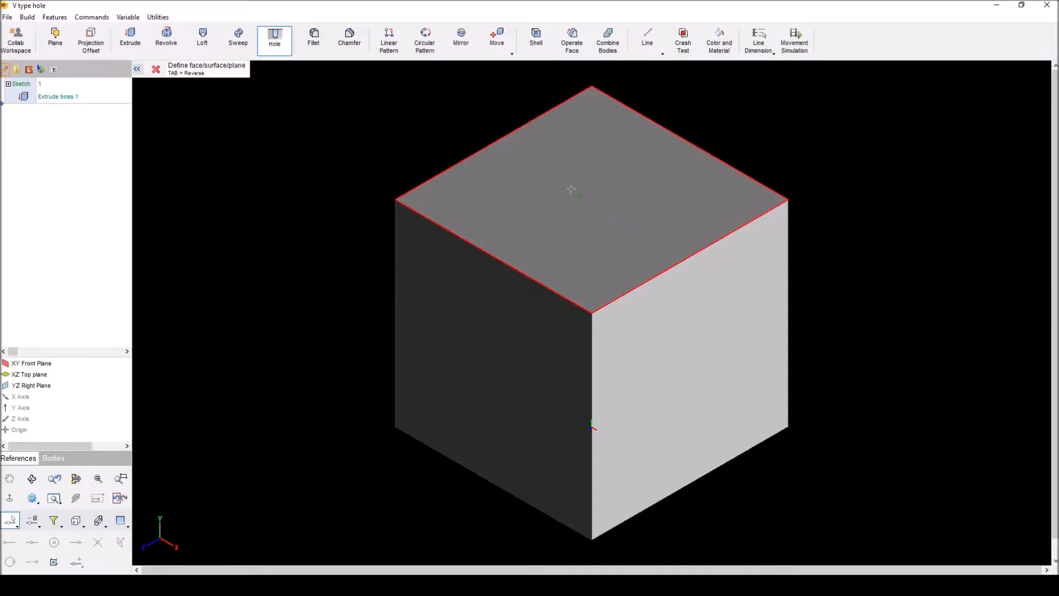
Step: Place the V-type hole at the centroid of the cube's top face and finish the Hole command
left_click(520, 201)
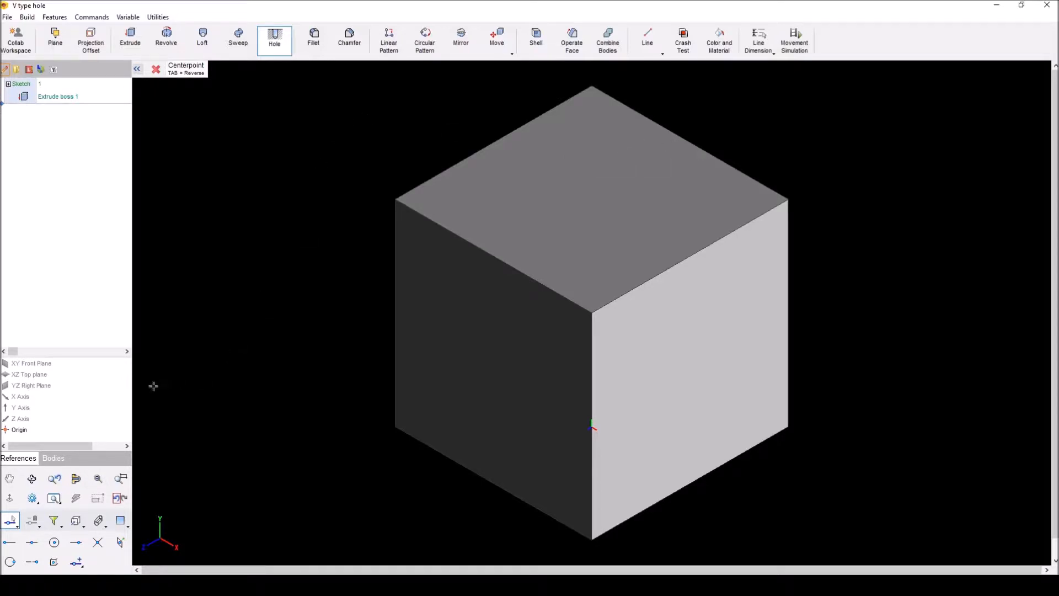
left_click(53, 562)
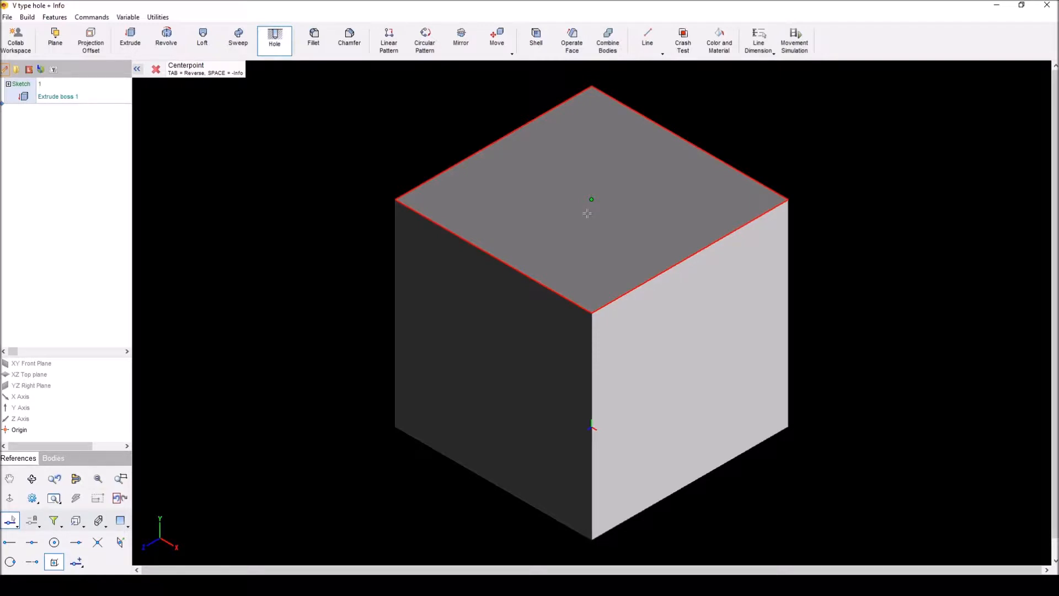
left_click(591, 200)
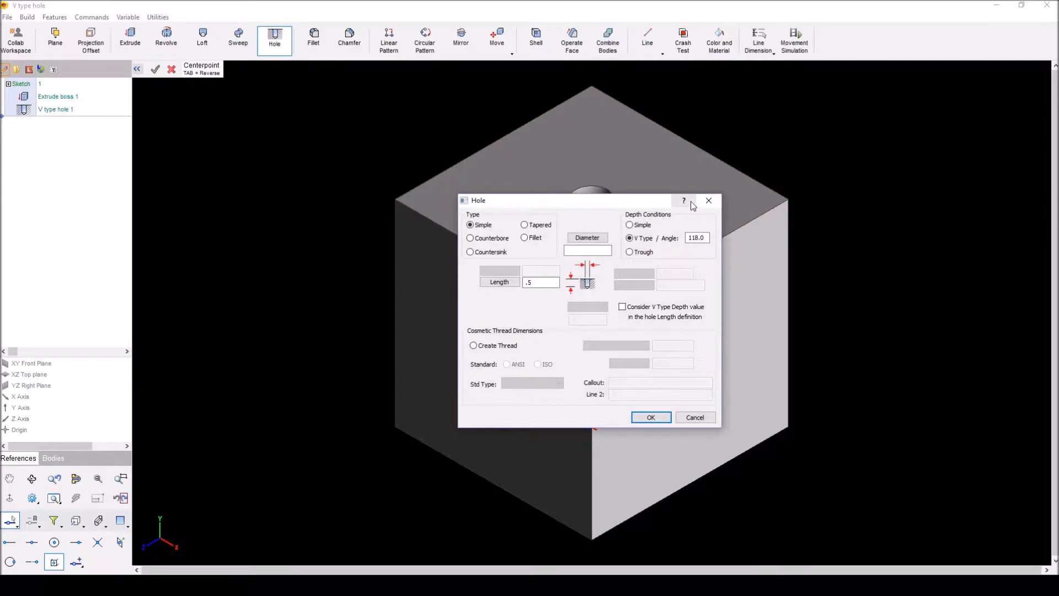
left_click(708, 202)
Step: Inspect the hole's conical bottom and review the hole feature's definition
middle_click_drag(576, 309, 572, 342)
middle_click_drag(601, 297, 591, 343)
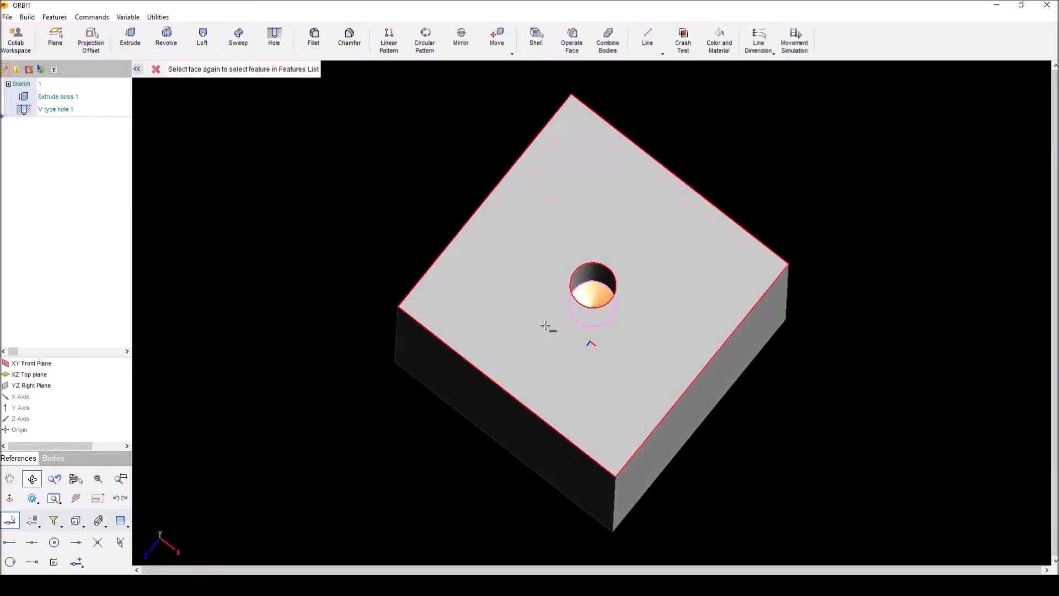
scroll(595, 308, "up", 5)
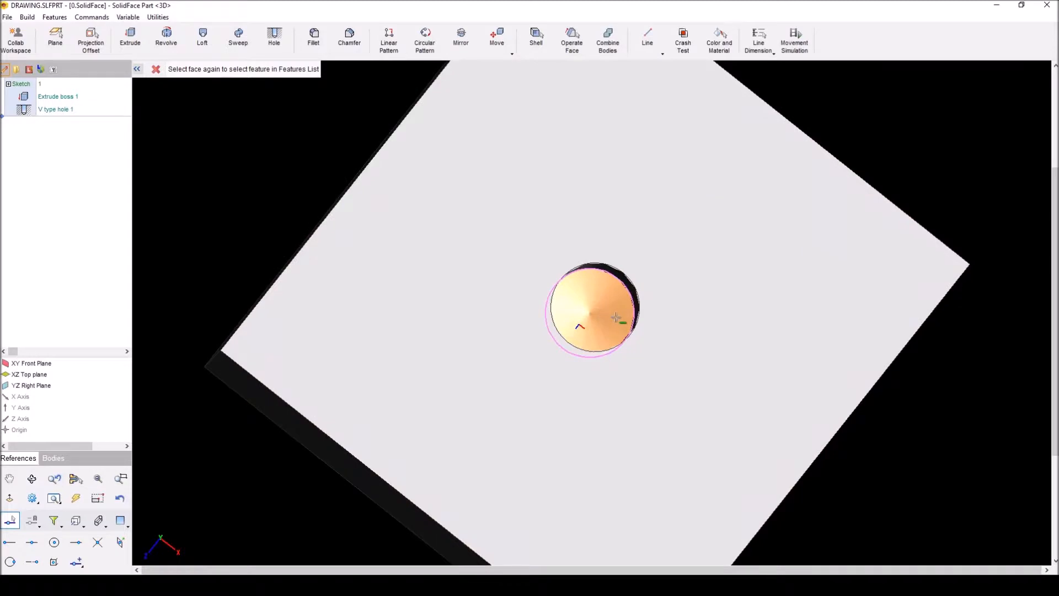
middle_click_drag(619, 314, 563, 319)
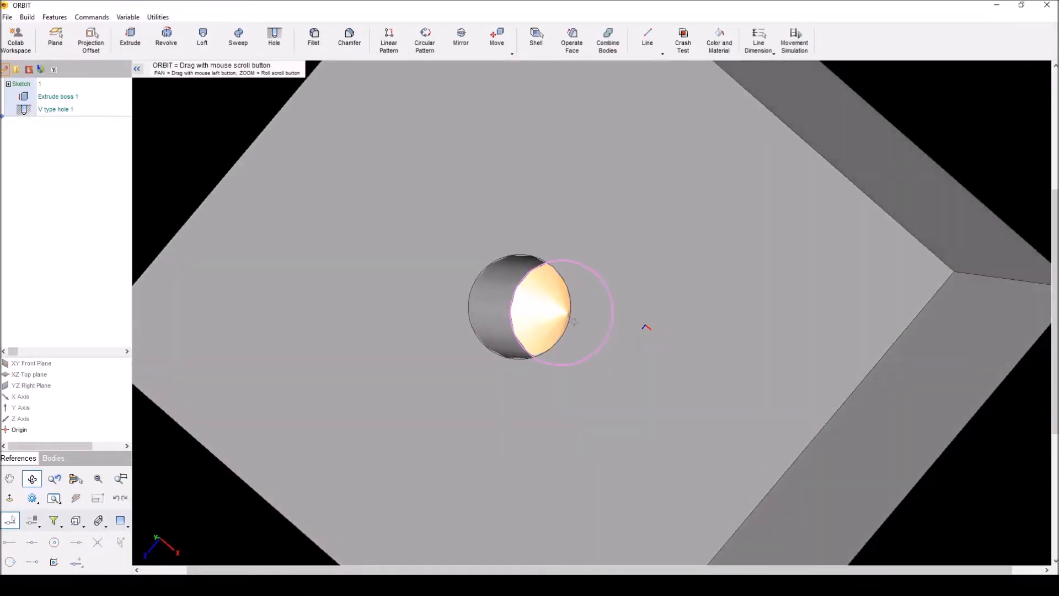
left_click(567, 318)
left_click(569, 317)
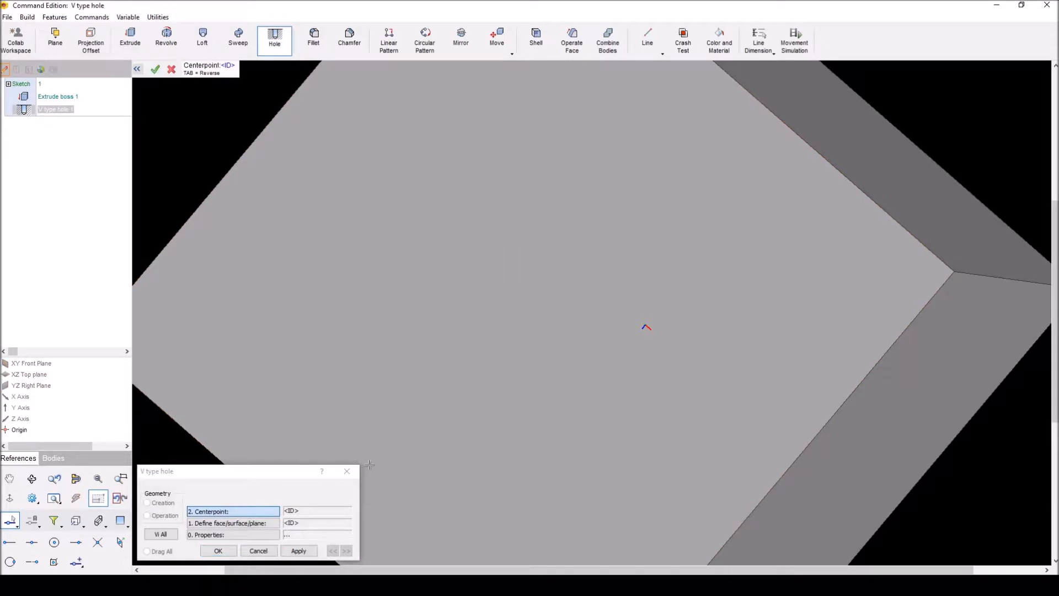
left_click(219, 550)
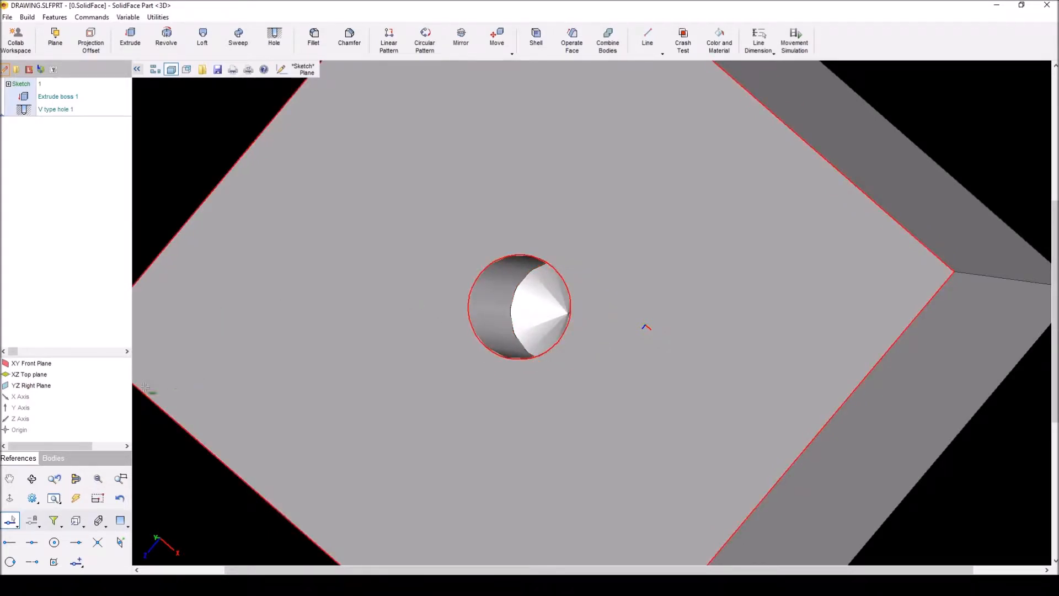
Step: Start a sketch on the cube's top face
left_click(76, 520)
left_click(77, 542)
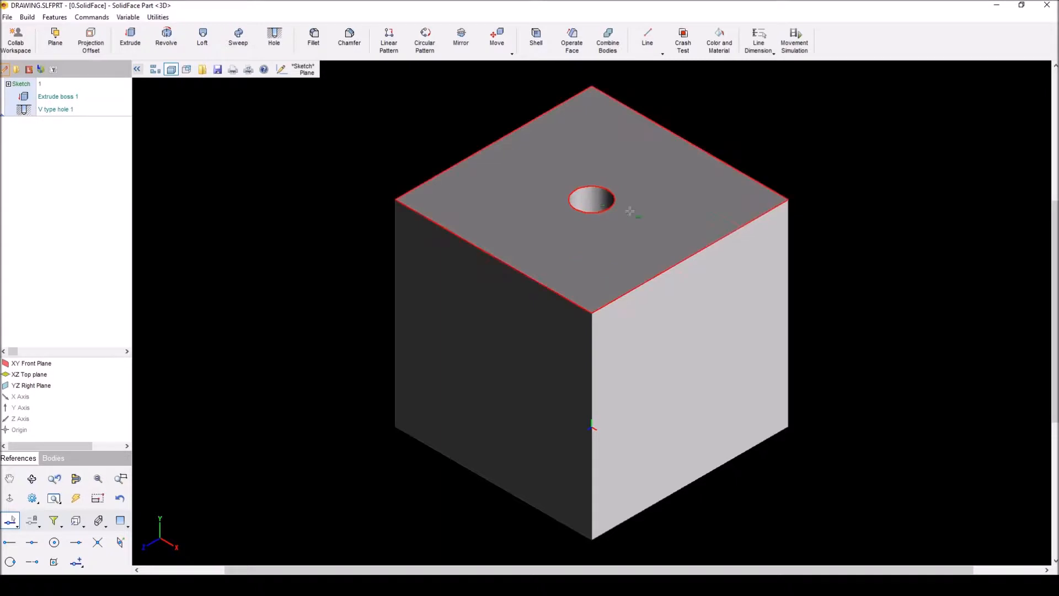
left_click(303, 69)
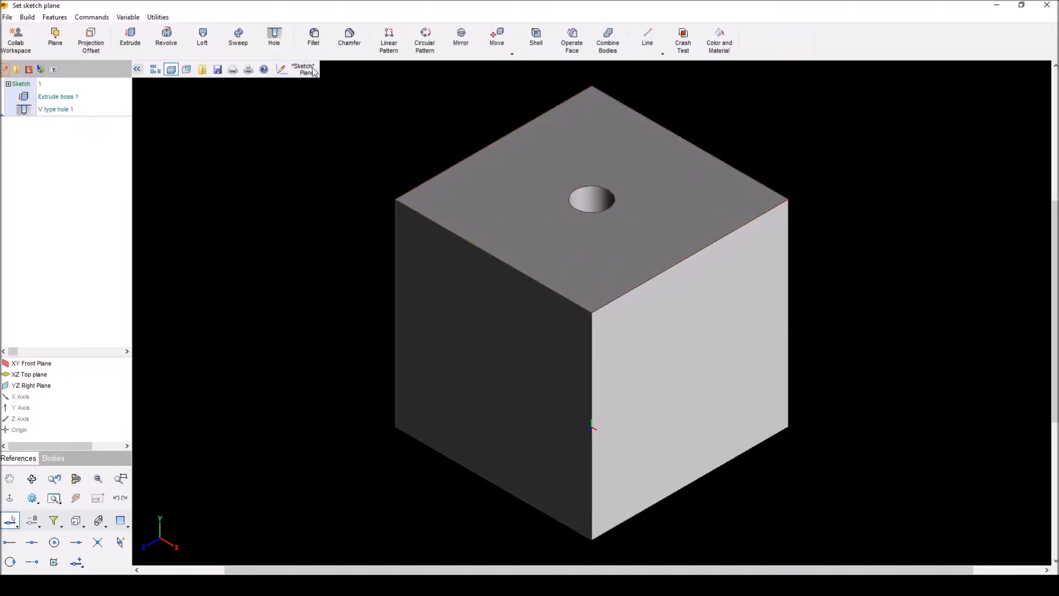
left_click(502, 199)
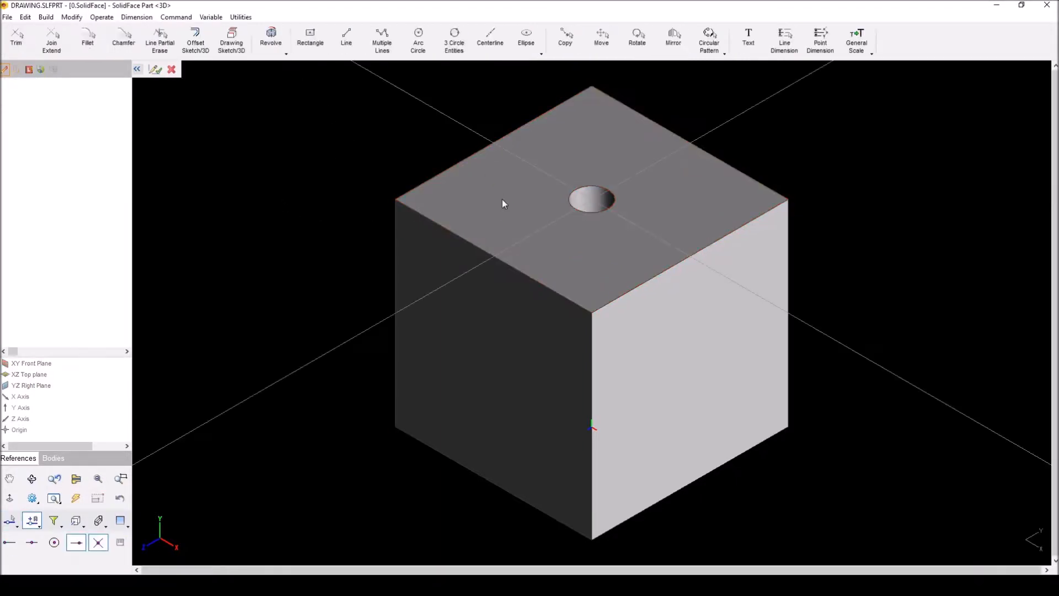
Step: Draw a circle of radius .5 centred on the existing hole and finish the sketch
left_click(419, 43)
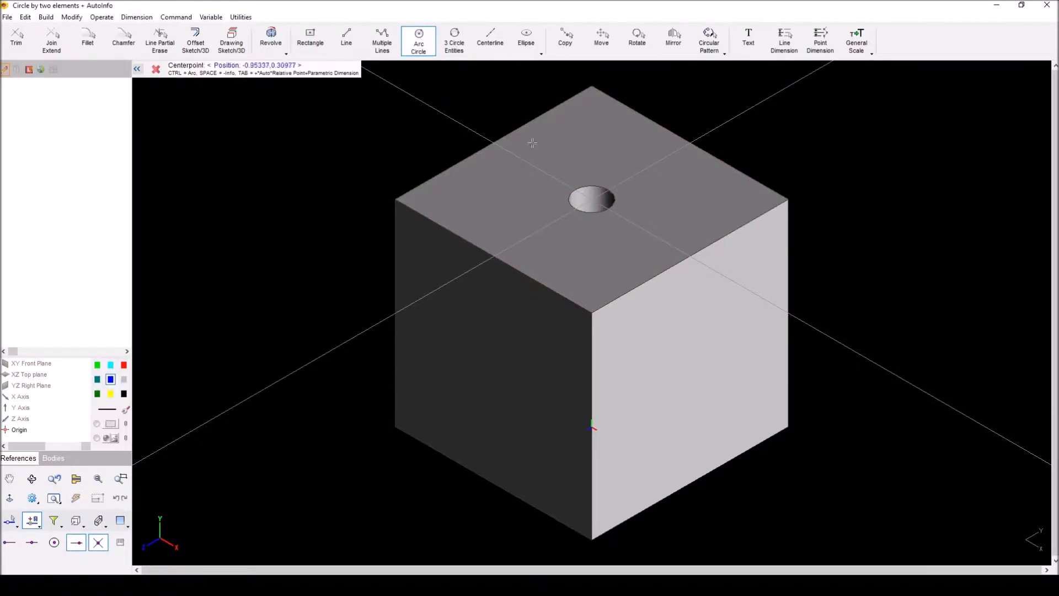
left_click(591, 200)
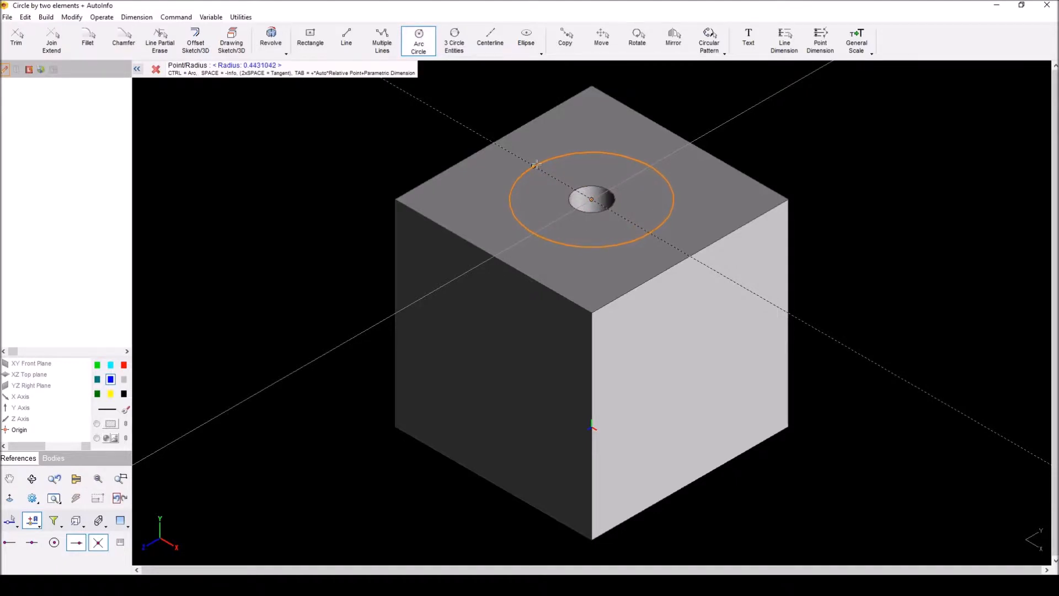
type("1")
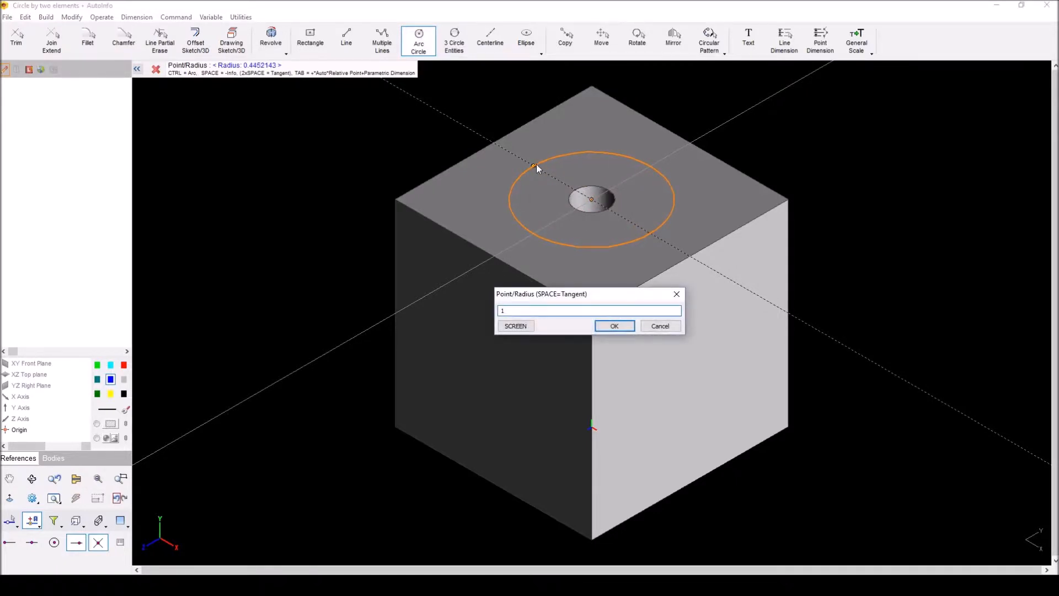
key("BackSpace")
type(".5")
key("Return")
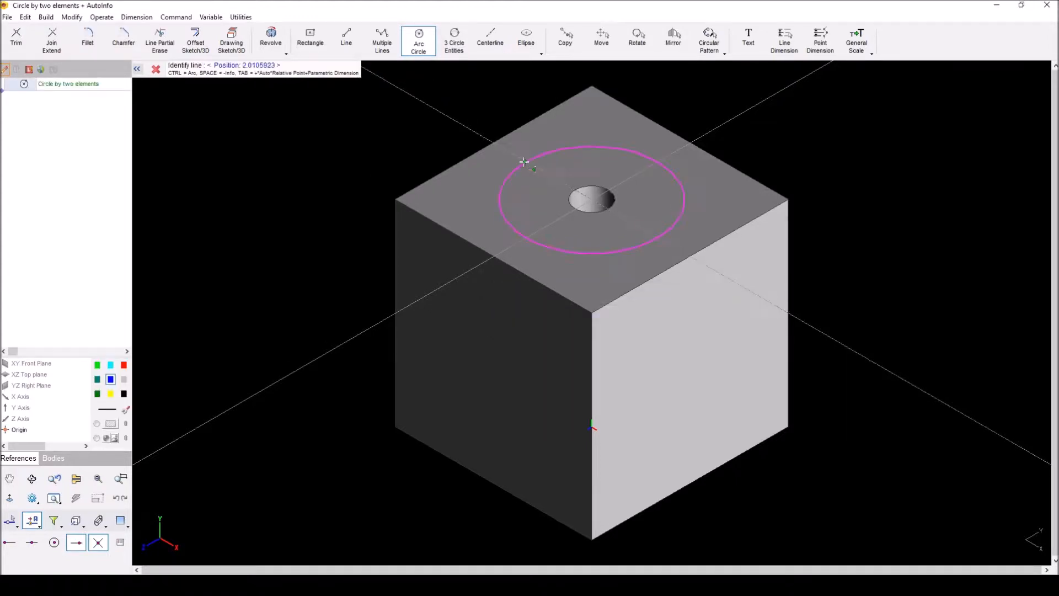
left_click(157, 70)
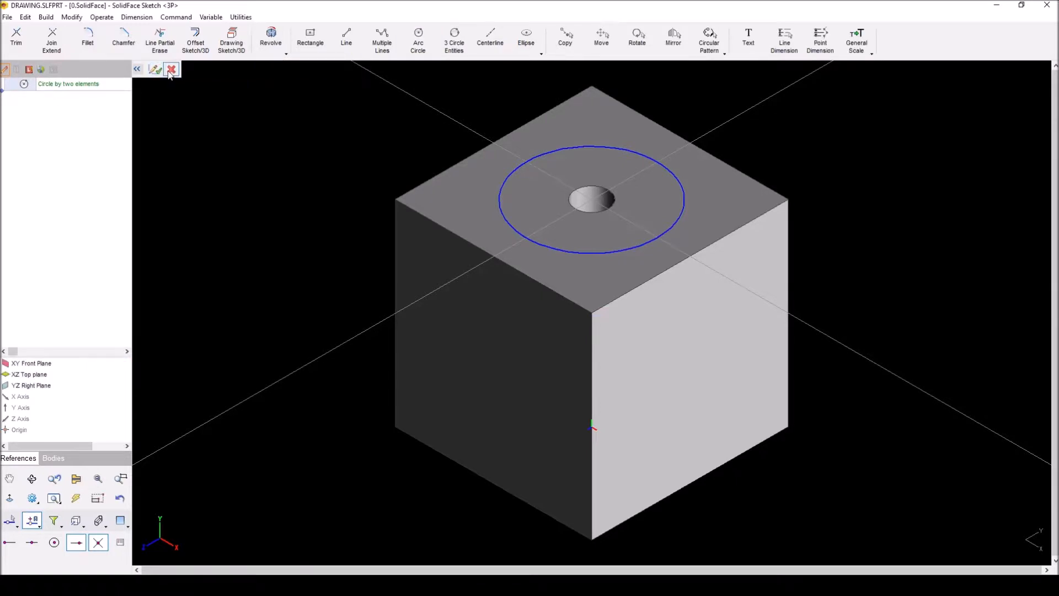
left_click(157, 70)
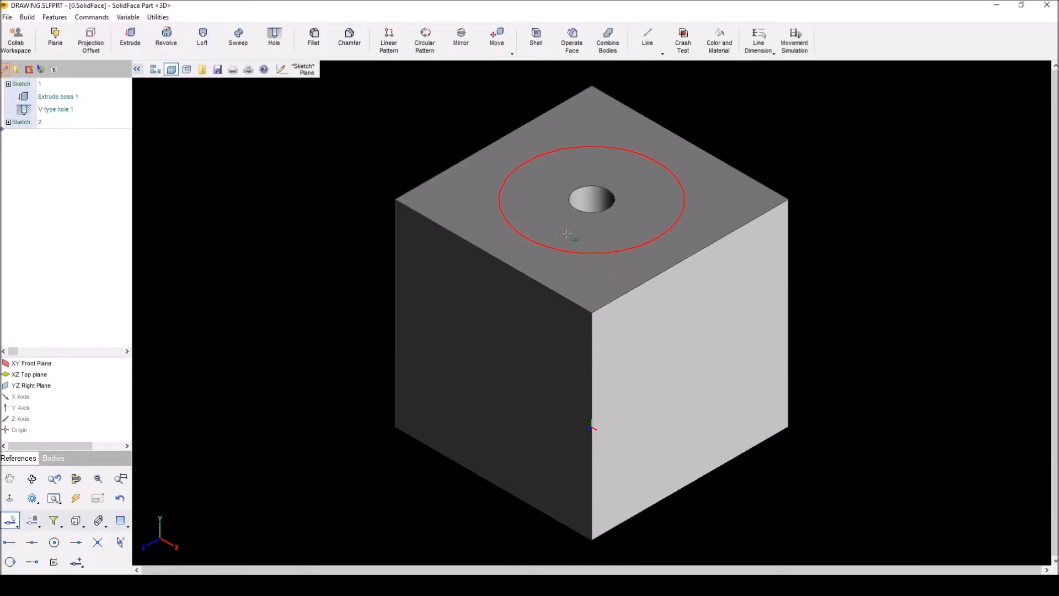
Step: Define a through counterbore hole with diameter .375, length .5 and a second diameter
left_click(277, 50)
left_click_drag(522, 208, 214, 144)
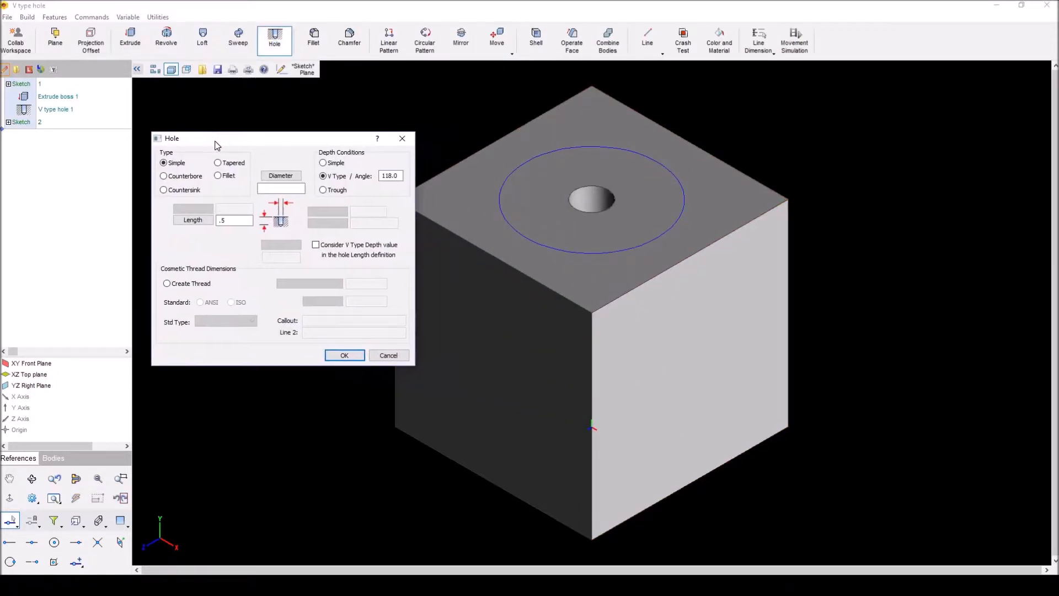
left_click(178, 180)
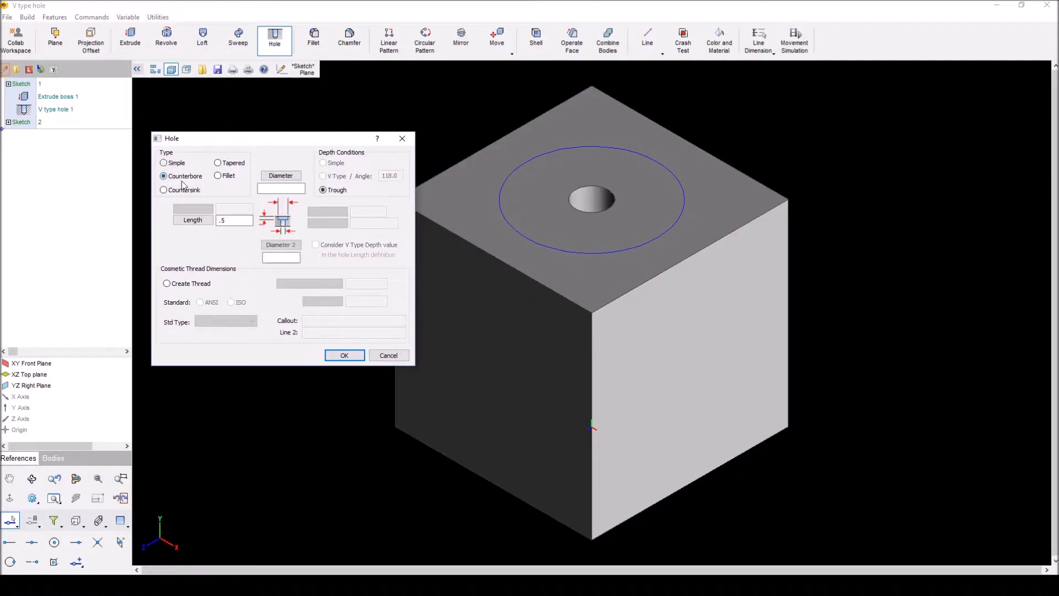
left_click(292, 188)
left_click(293, 255)
left_click(344, 355)
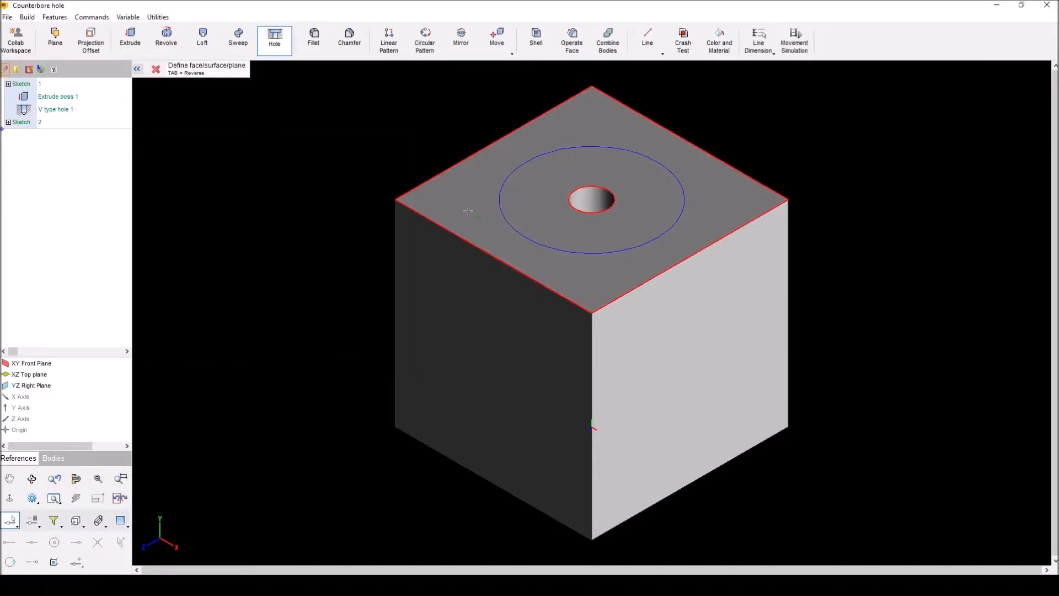
Step: Place the counterbore hole from the cube's top face to its bottom face, centred on the sketched circle's rear-left quadrant point
left_click(481, 197)
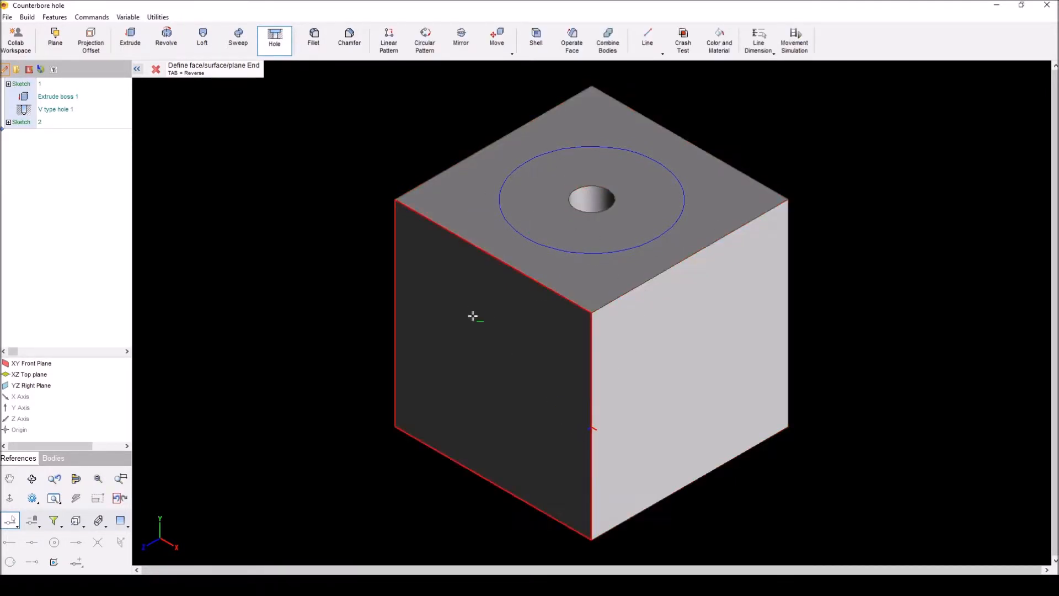
middle_click_drag(584, 317, 582, 172)
left_click(586, 422)
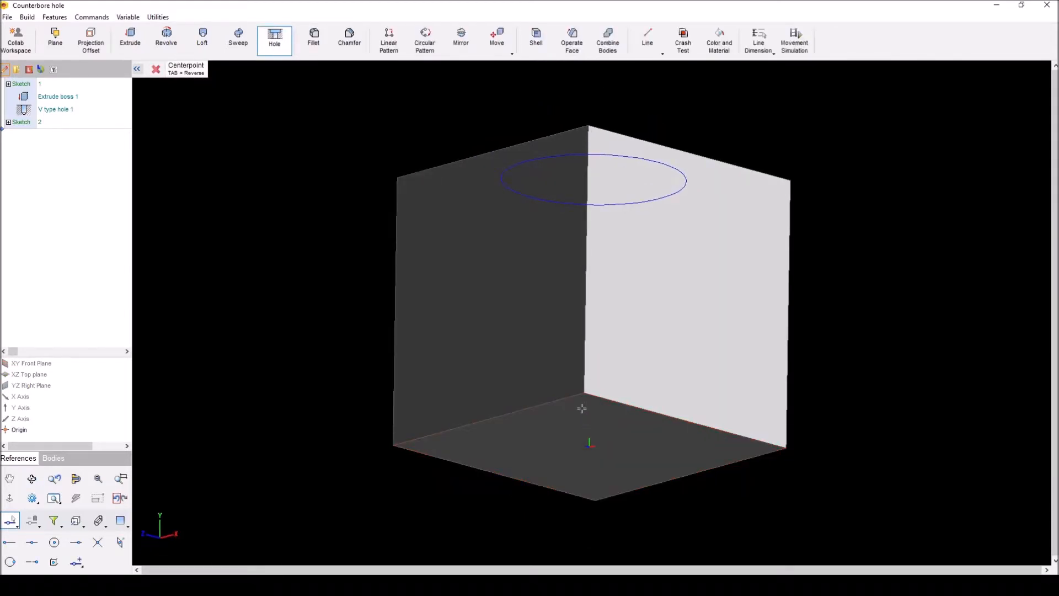
middle_click_drag(570, 224, 503, 130)
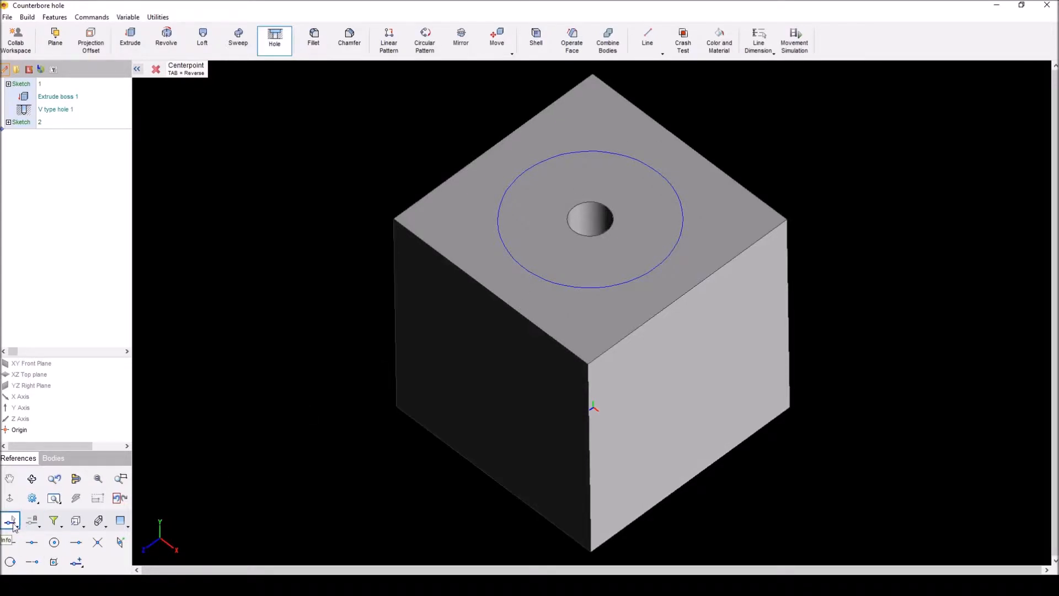
left_click(10, 562)
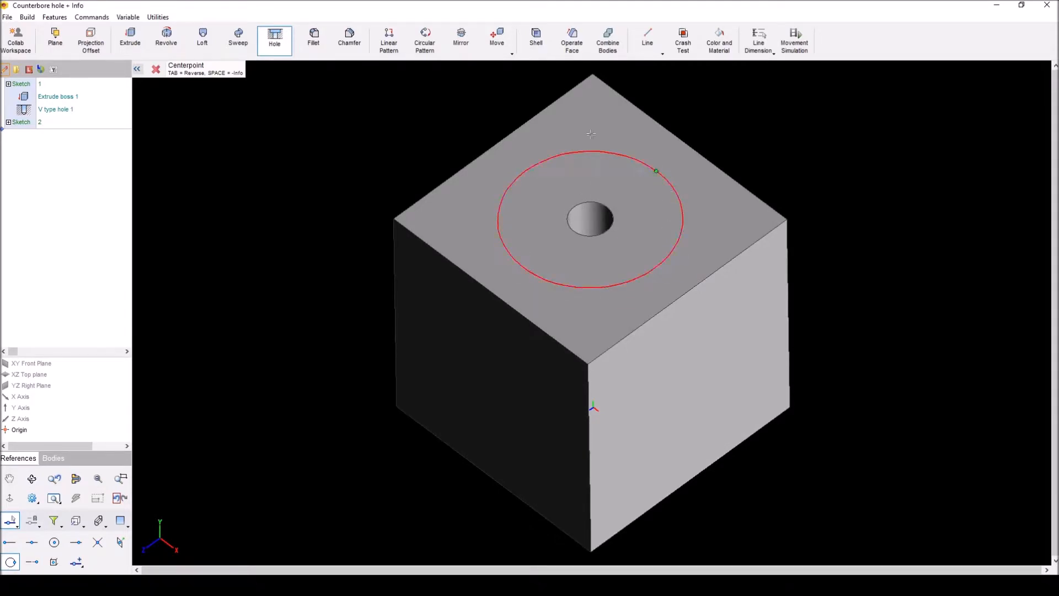
left_click(523, 171)
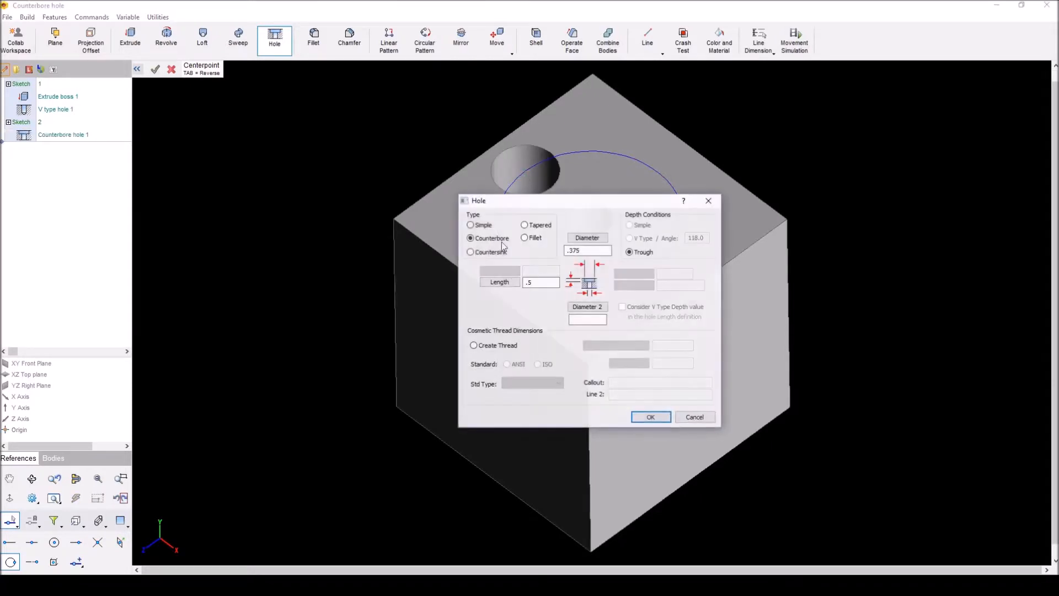
left_click(682, 418)
Step: Inspect the stepped interior of the counterbore hole from several angles
middle_click_drag(581, 272, 567, 359)
scroll(525, 249, "up", 7)
mouse_move(528, 255)
middle_mouse_down()
mouse_move(534, 241)
mouse_move(508, 241)
mouse_move(516, 242)
middle_mouse_up()
middle_click_drag(503, 150, 537, 246)
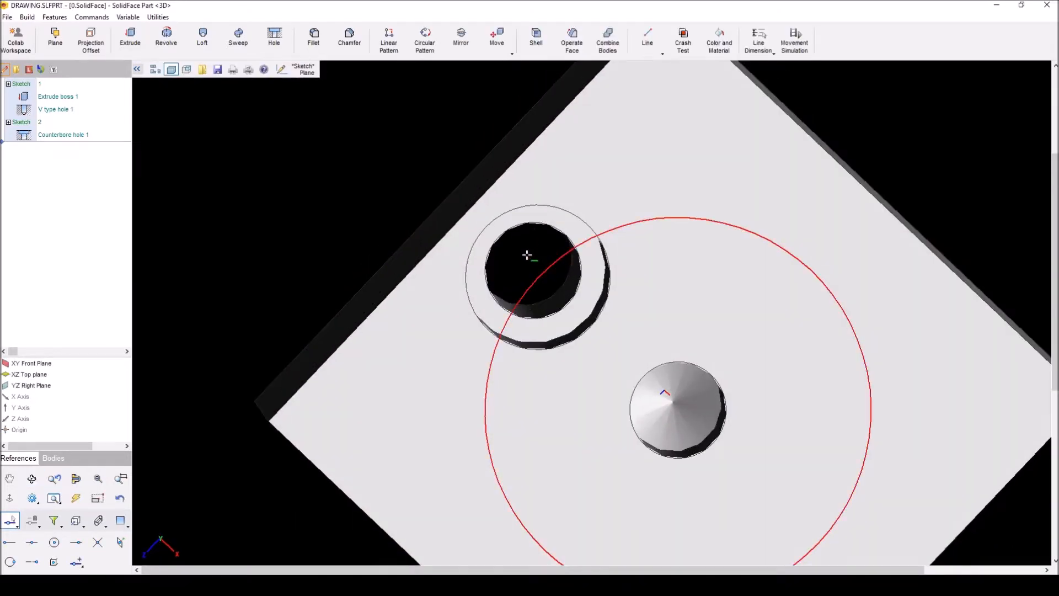
middle_click_drag(504, 270, 513, 185)
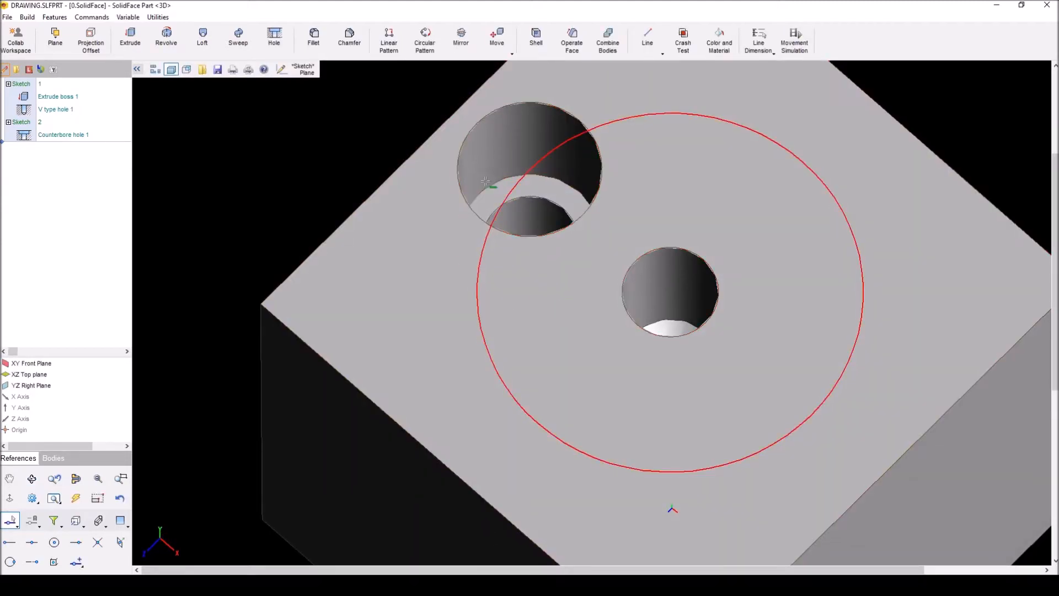
Step: Define a V-type countersink hole with diameter .375, angle 90, length .15 and a second diameter
left_click(76, 520)
left_click(9, 561)
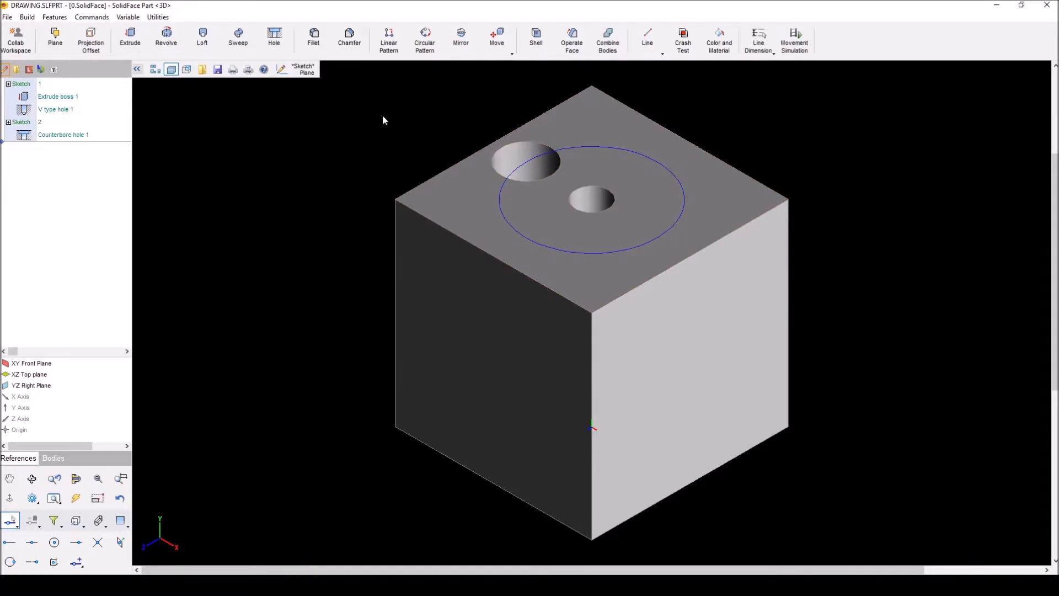
left_click(284, 42)
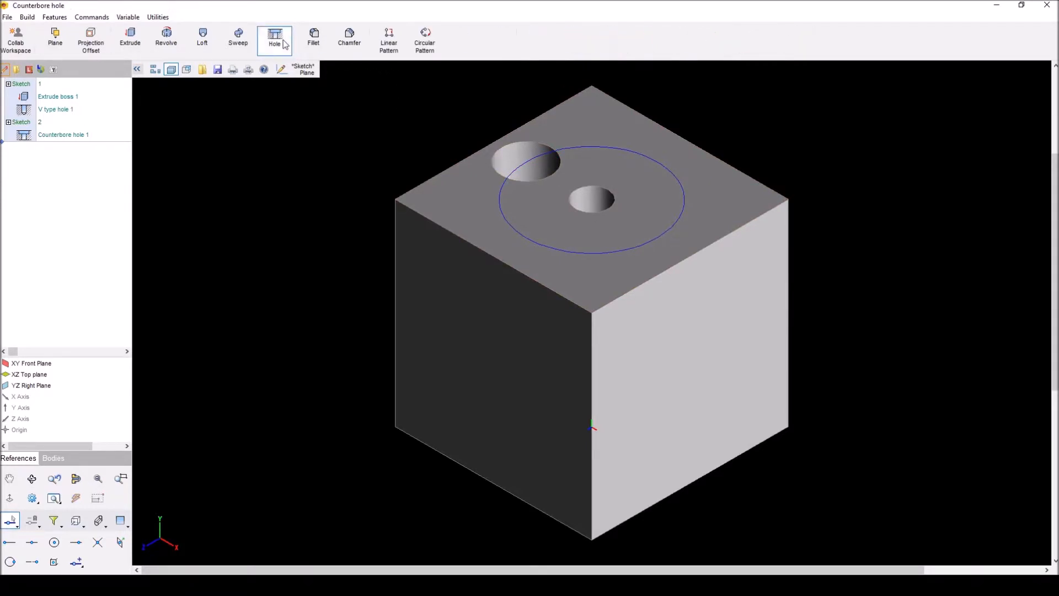
left_click_drag(571, 203, 254, 117)
left_click(161, 166)
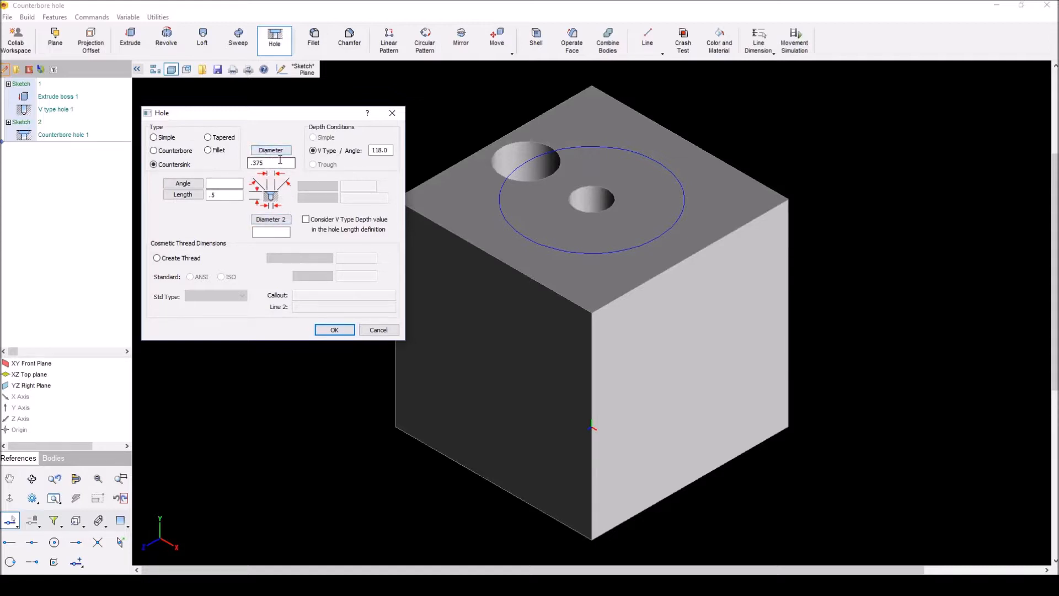
left_click(241, 194)
left_click(222, 182)
left_click(232, 196)
left_click(273, 232)
key("Return")
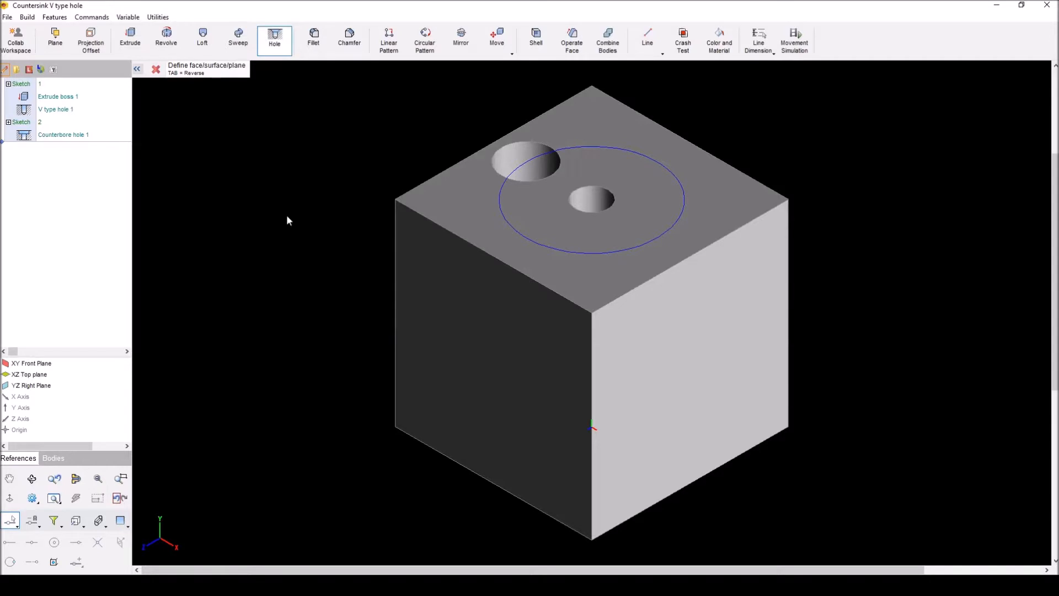
Step: Place the countersink hole on the cube's top face, centred on the sketched circle's rear-right quadrant point
left_click(474, 221)
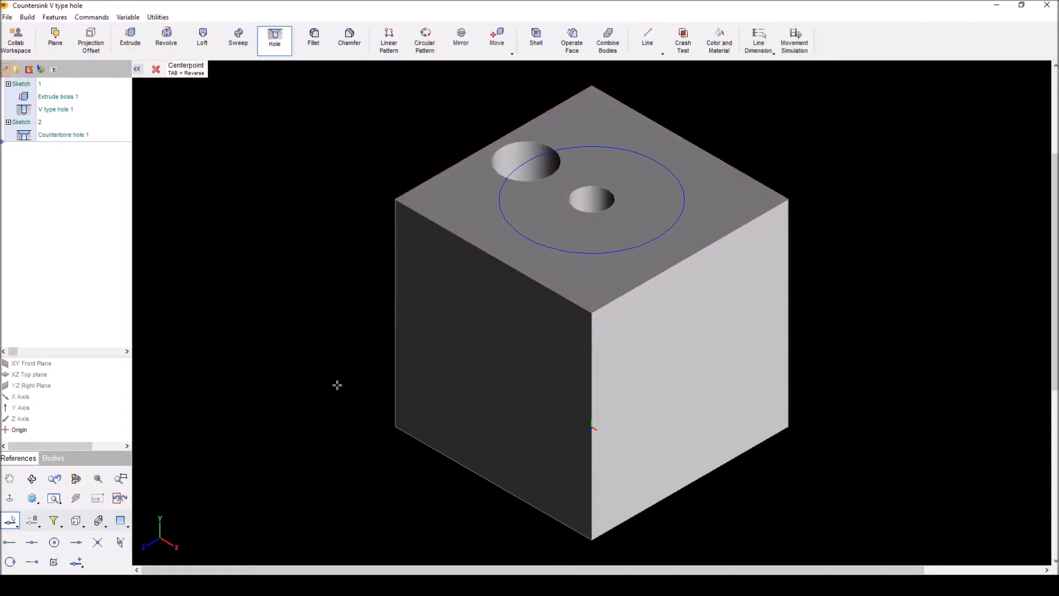
left_click(8, 563)
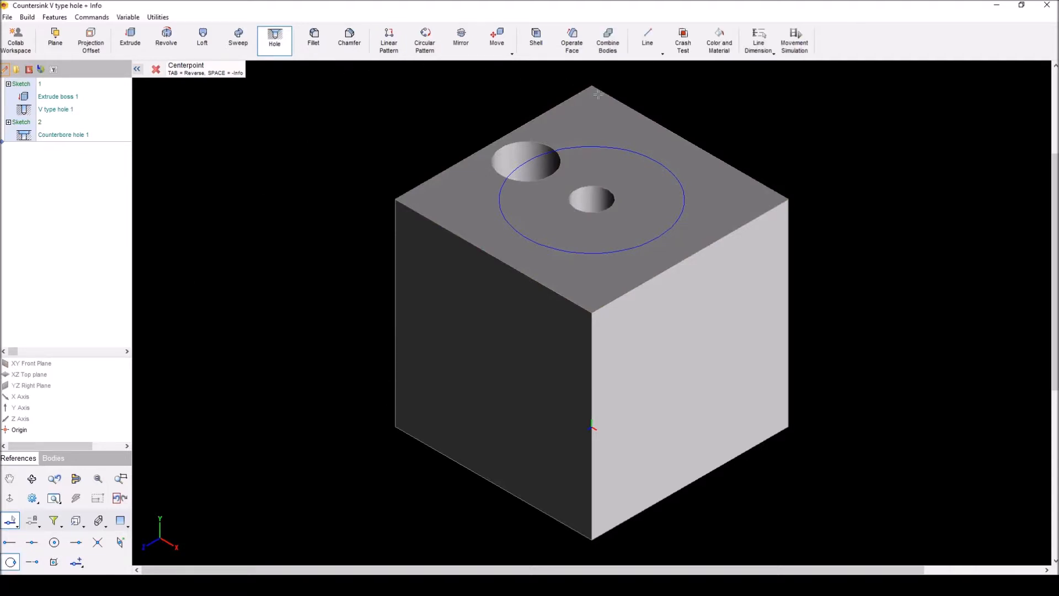
left_click(655, 158)
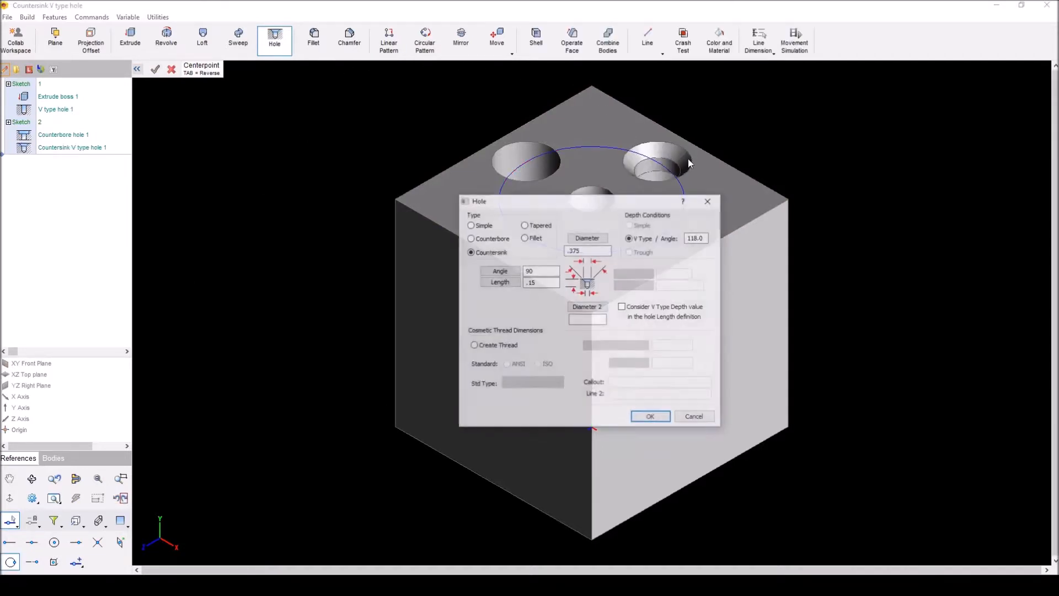
left_click(696, 419)
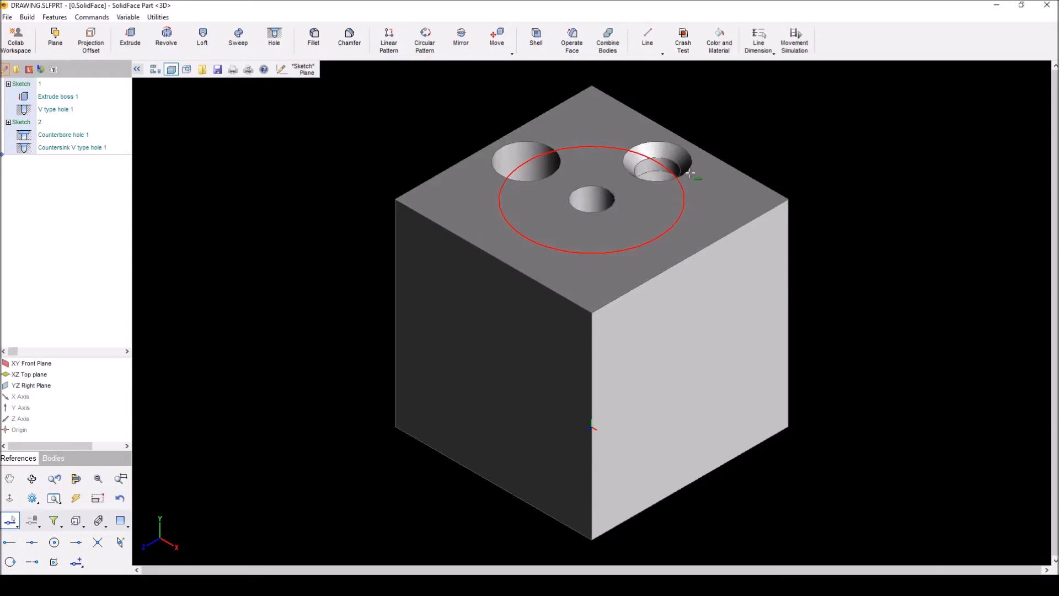
Step: Define a tapered V-type hole with angle 90 and length .15
scroll(683, 169, "up", 3)
scroll(683, 168, "up", 5)
middle_click_drag(670, 170, 704, 115)
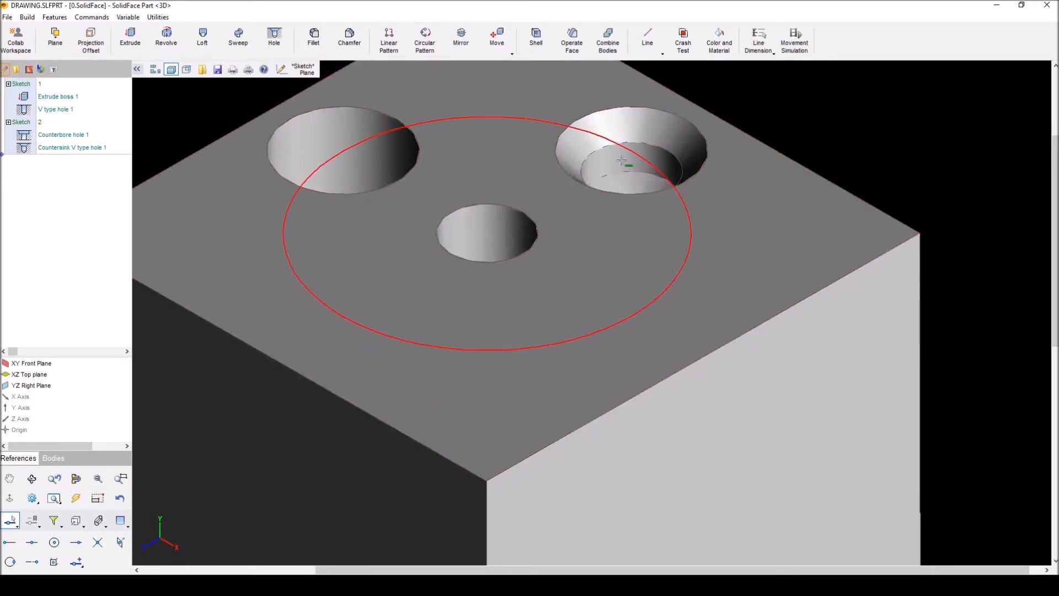
left_click(75, 528)
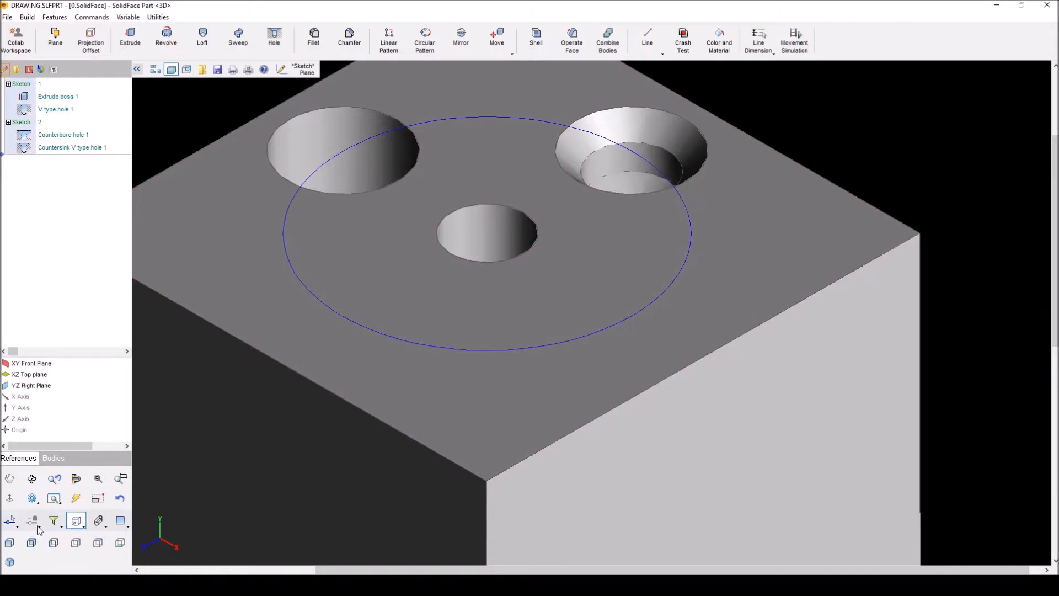
left_click(9, 561)
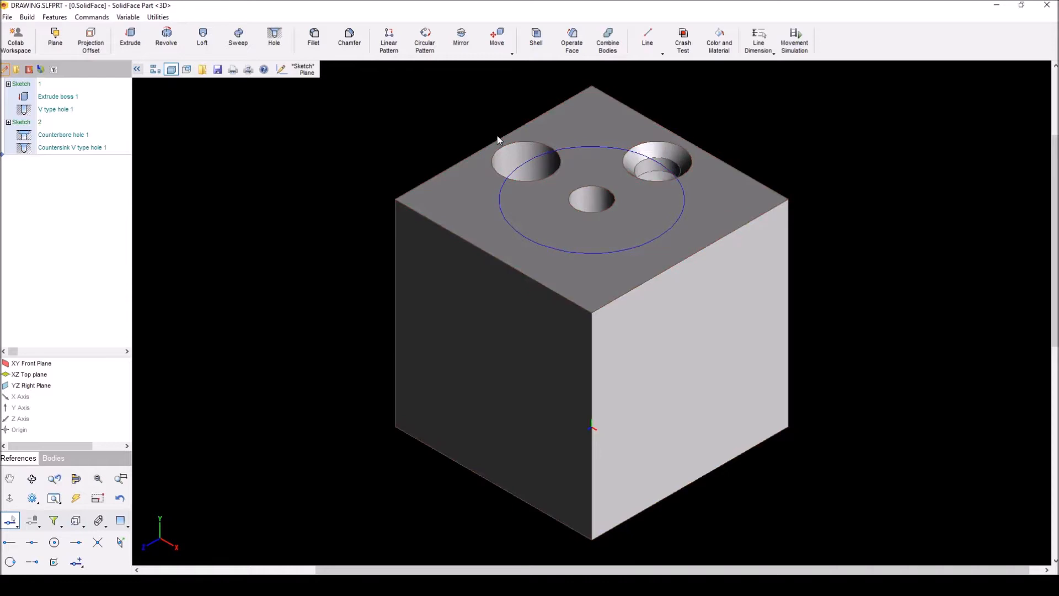
left_click(274, 40)
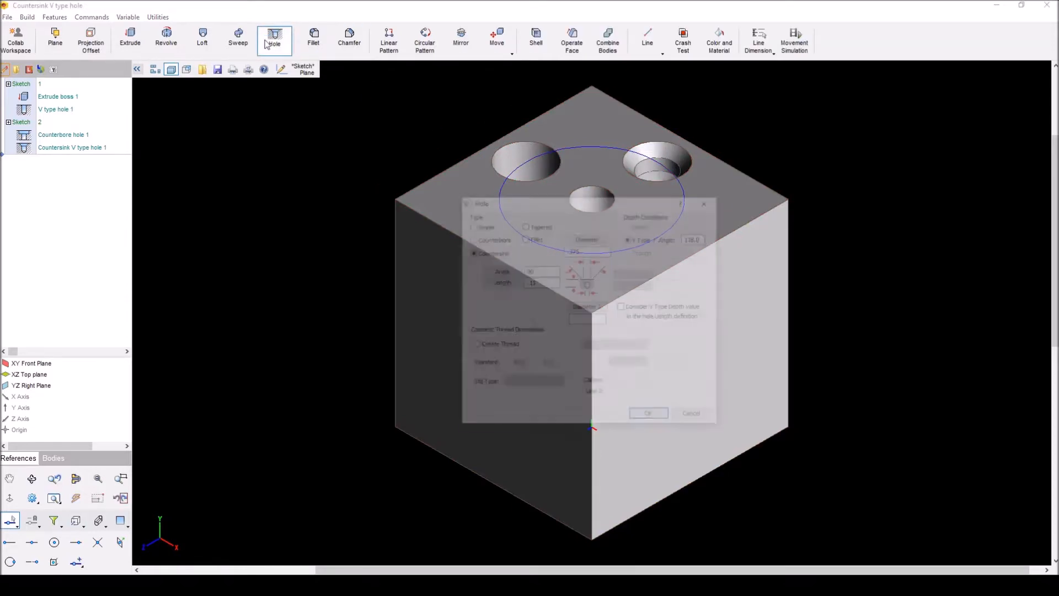
left_click_drag(533, 208, 196, 136)
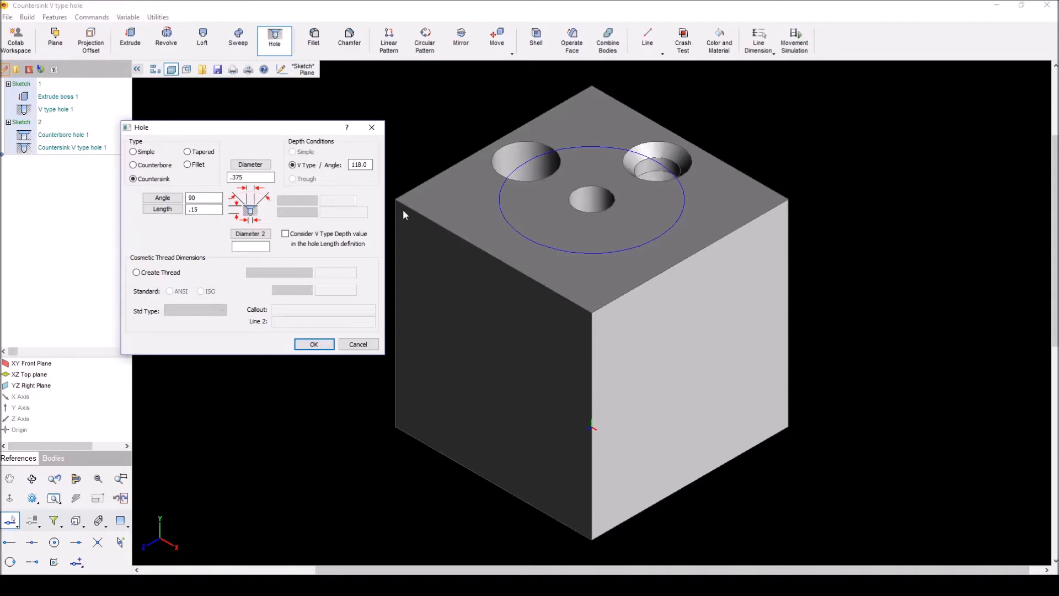
left_click(188, 152)
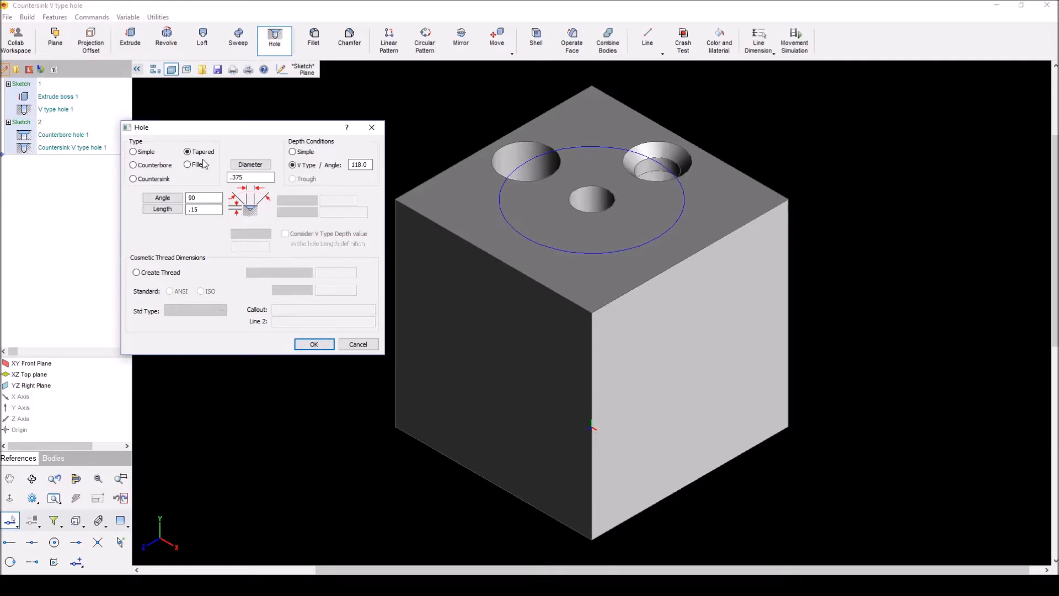
left_click(313, 345)
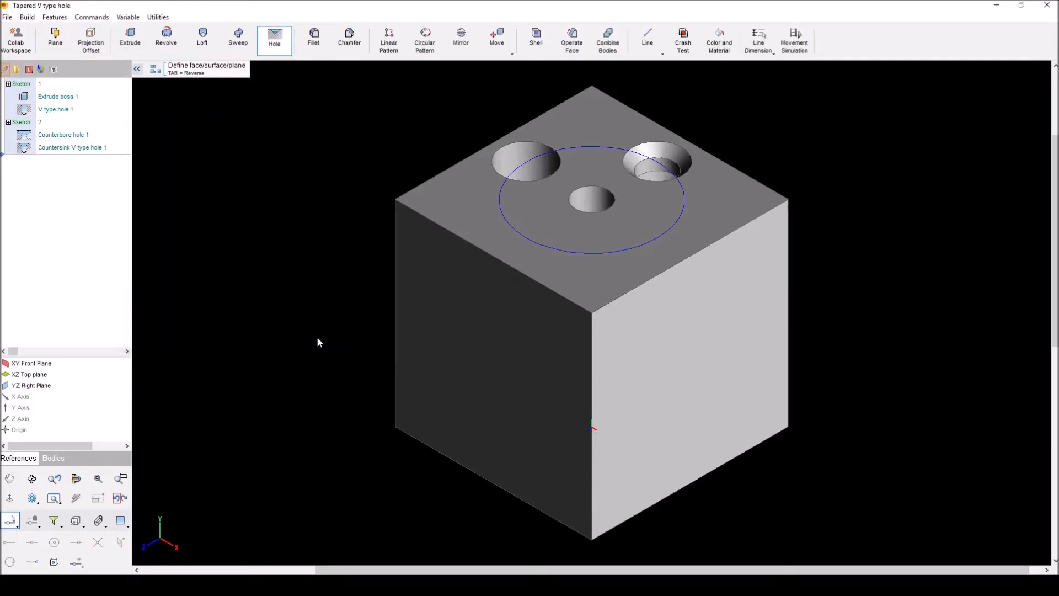
Step: Place the tapered hole on the cube's top face, centred on the sketched circle's front-left quadrant point
left_click(452, 205)
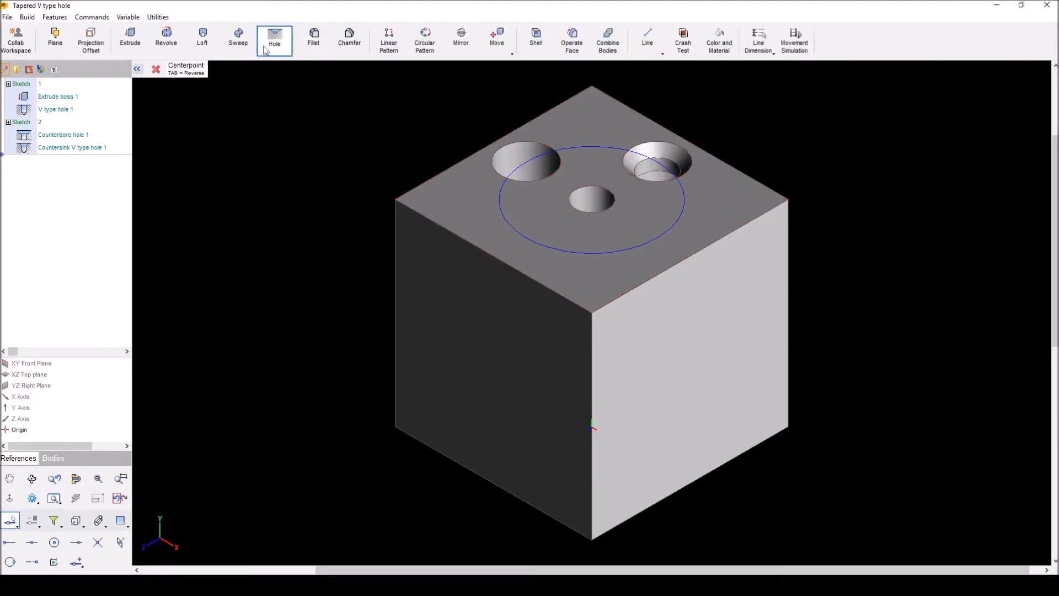
left_click(10, 561)
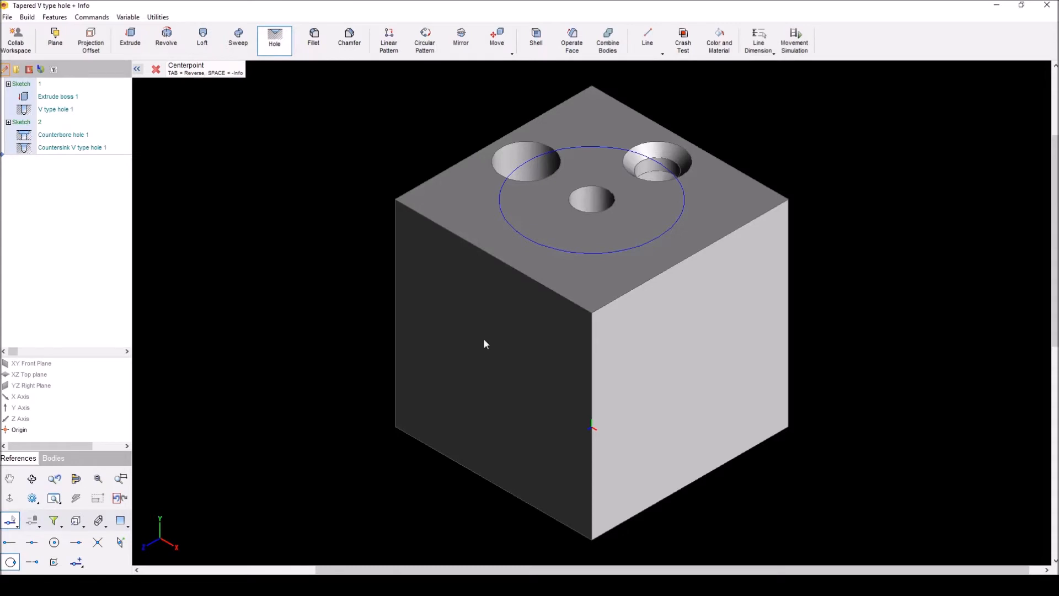
left_click(529, 240)
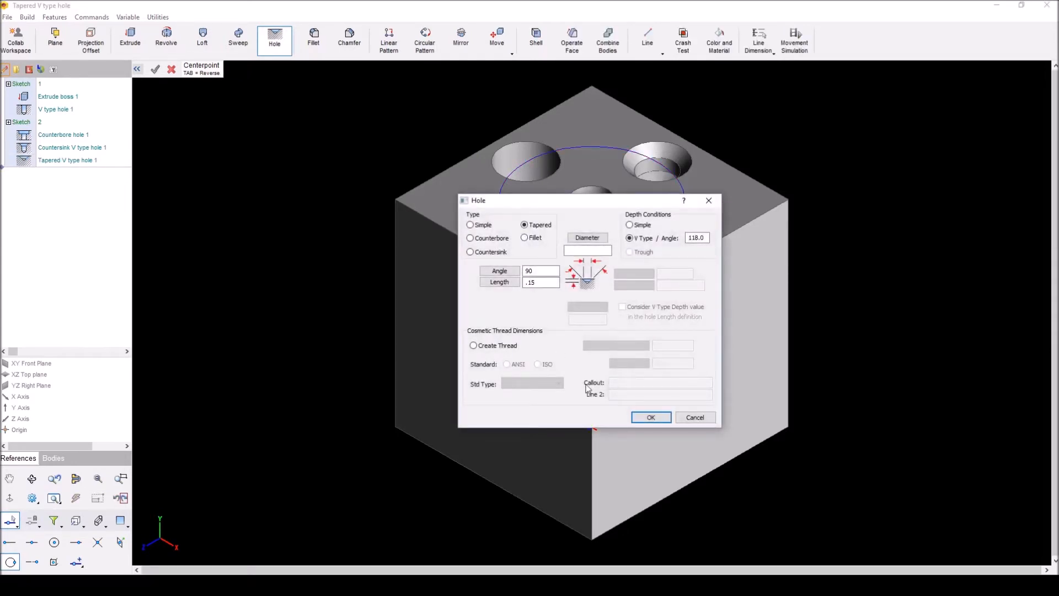
left_click(699, 418)
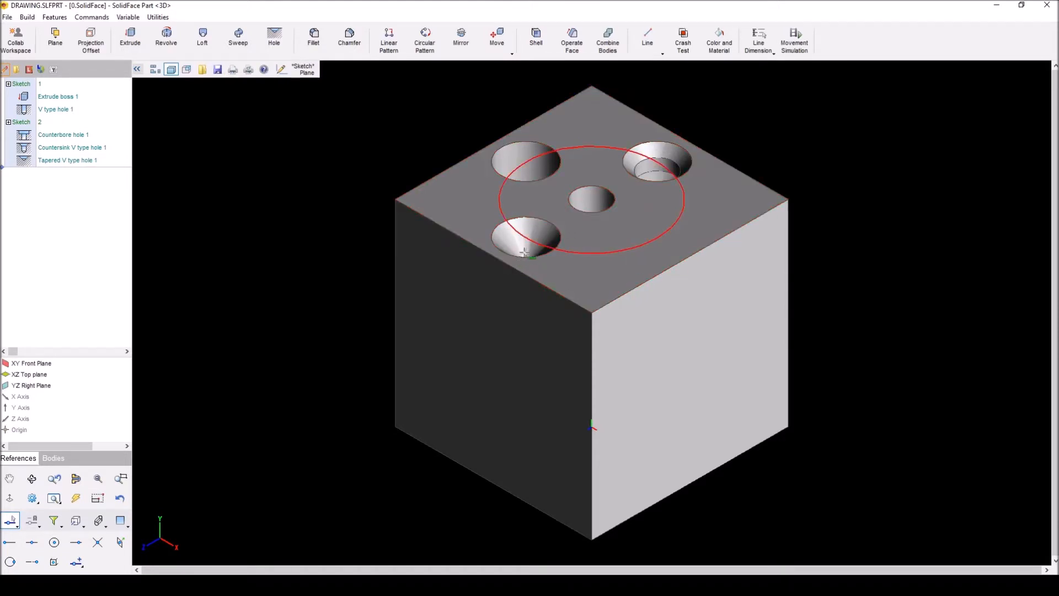
Step: Define a V-type fillet hole with diameter .375, length .15, radius .05 and a second diameter
mouse_move(530, 256)
middle_mouse_down()
mouse_move(529, 289)
mouse_move(534, 262)
middle_mouse_up()
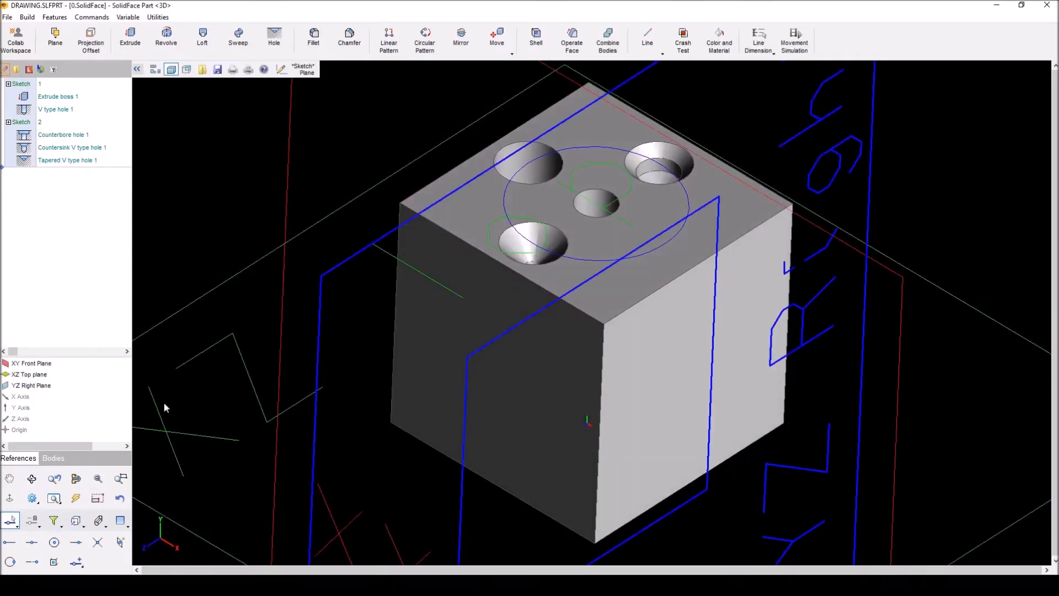
left_click(77, 520)
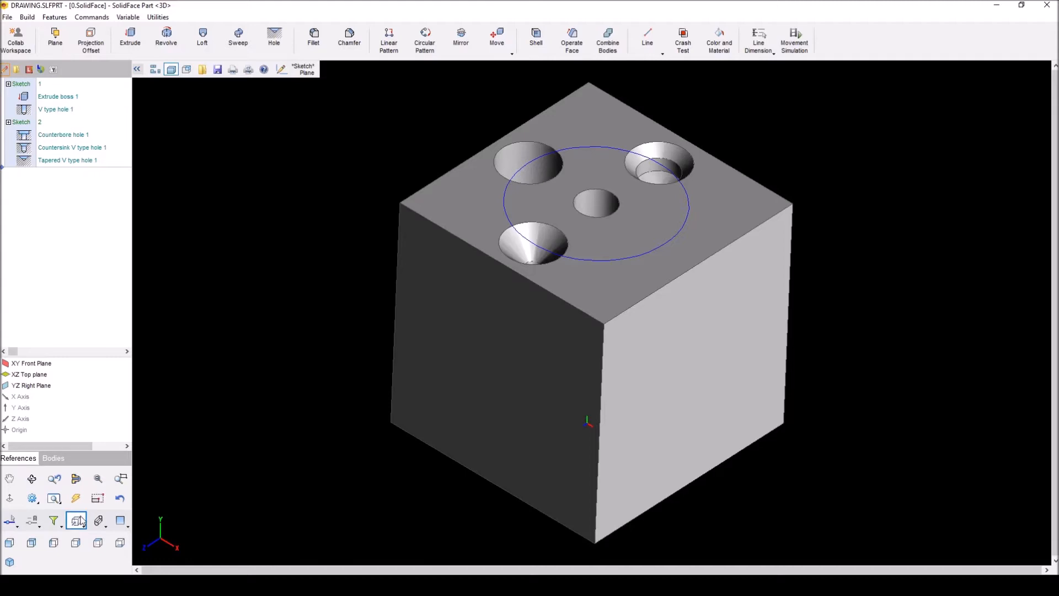
left_click(10, 561)
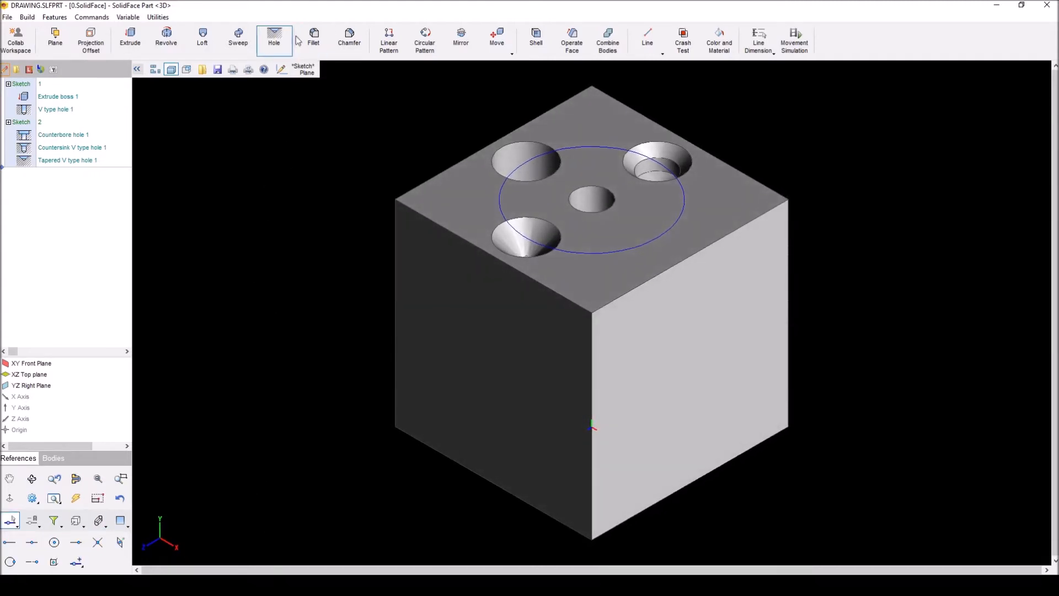
left_click(275, 38)
left_click(525, 238)
left_click_drag(590, 205, 334, 195)
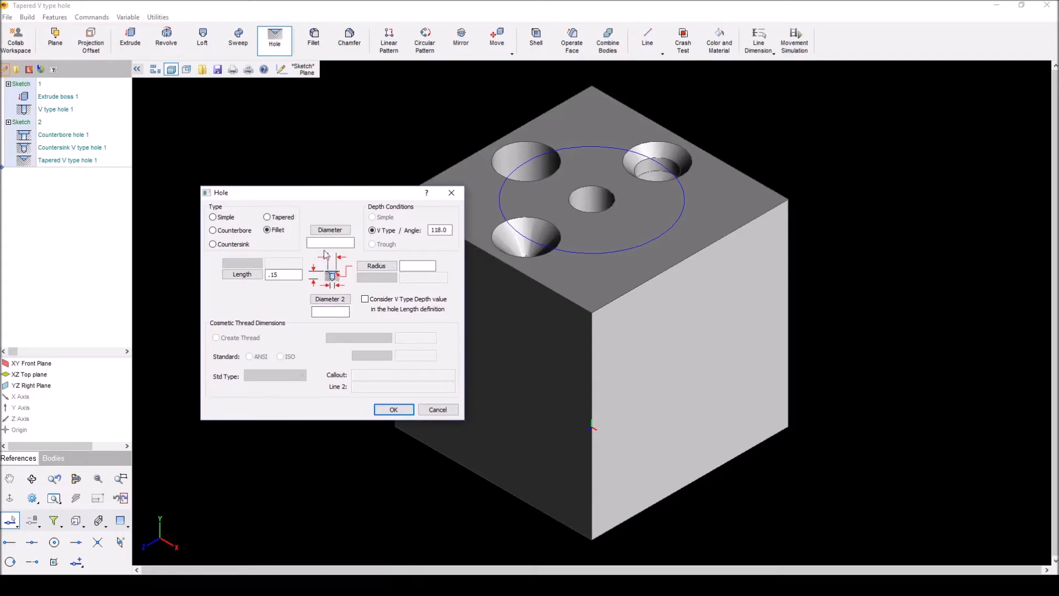
left_click(286, 276)
left_click(418, 266)
left_click(337, 241)
type(".375")
left_click(336, 313)
left_click(400, 410)
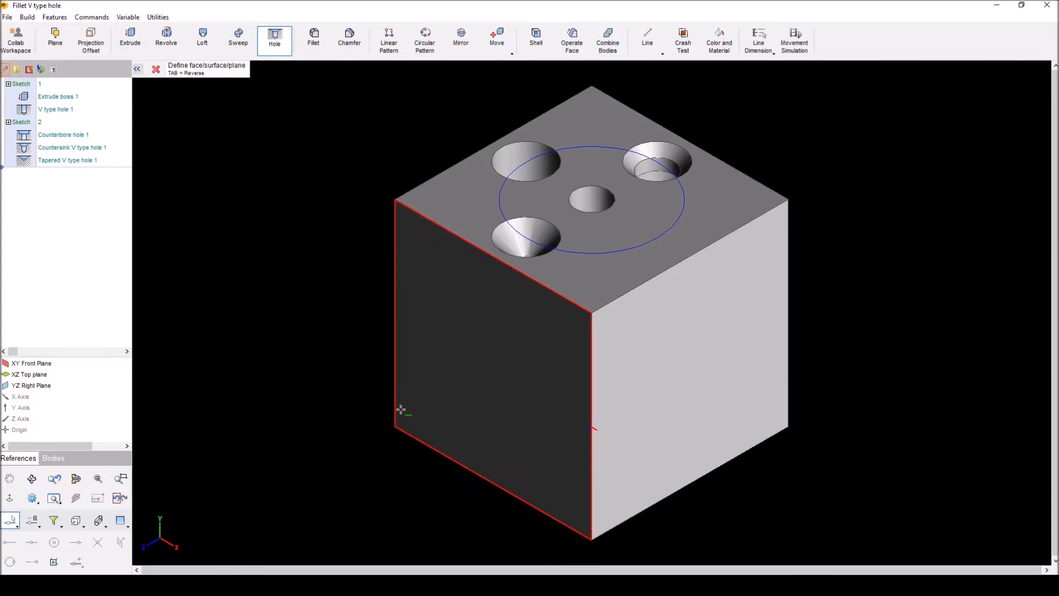
Step: Place the fillet hole on the cube's top face, centred on the sketched circle's front-right quadrant point
left_click(610, 277)
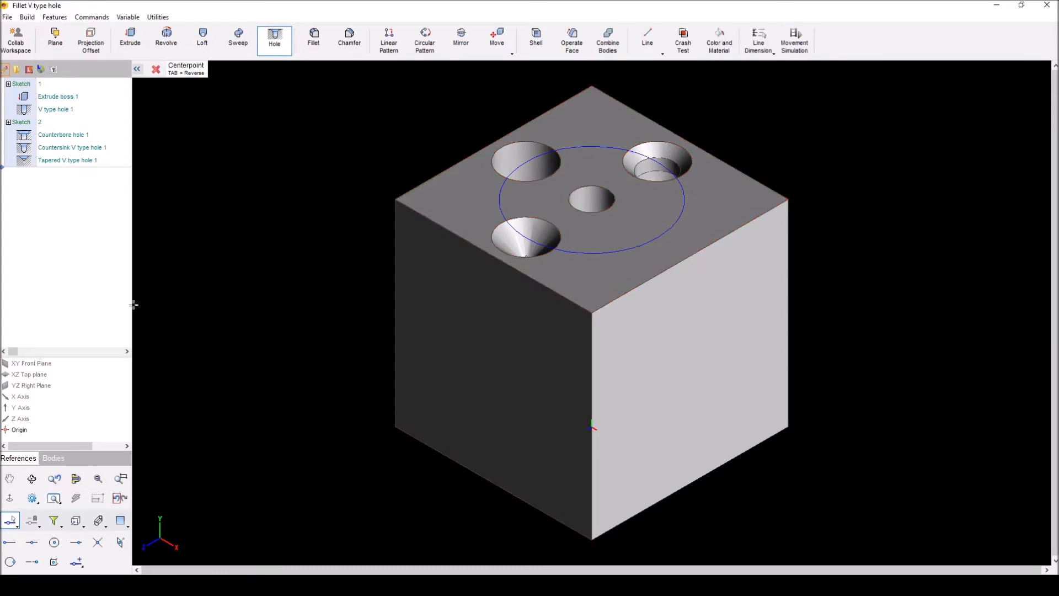
left_click(10, 561)
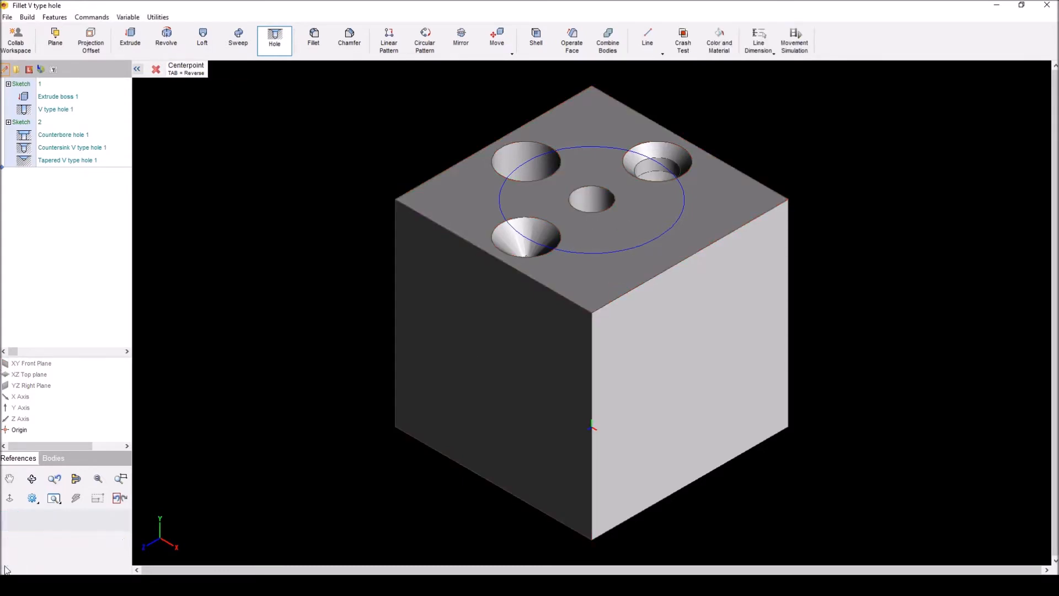
left_click(658, 237)
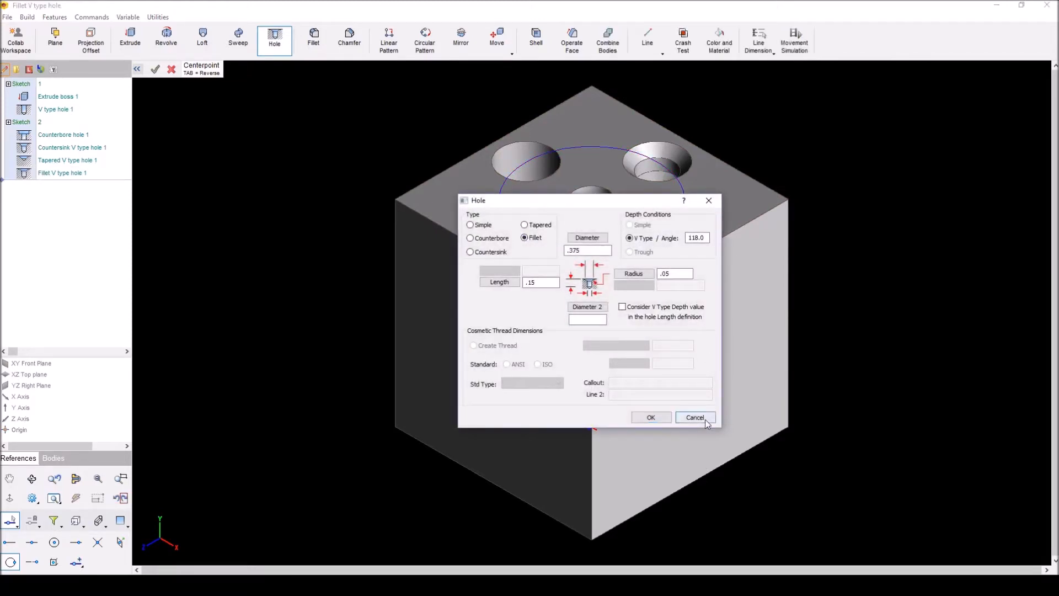
left_click(650, 417)
Step: Start a new sketch on the cube's front-left side face
scroll(666, 214, "up", 2)
left_click(32, 478)
middle_click_drag(690, 225, 635, 324)
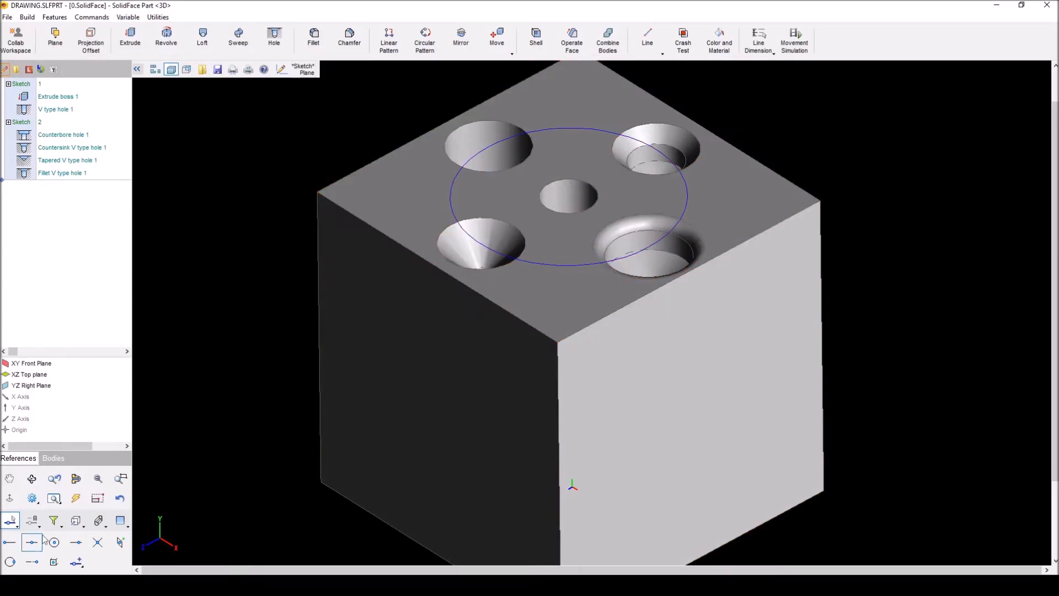
left_click(76, 529)
left_click(10, 561)
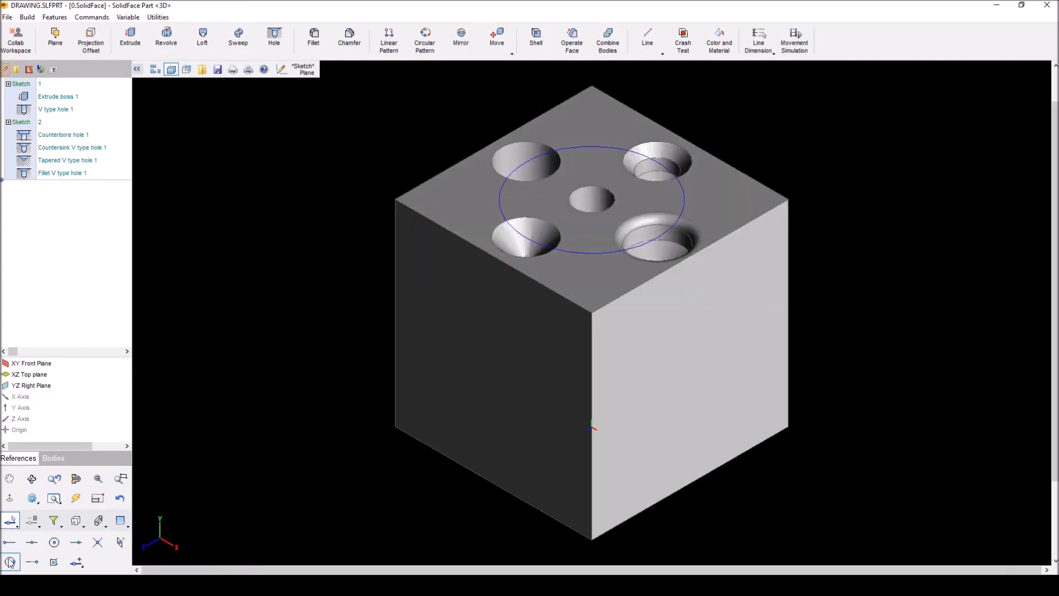
left_click(303, 69)
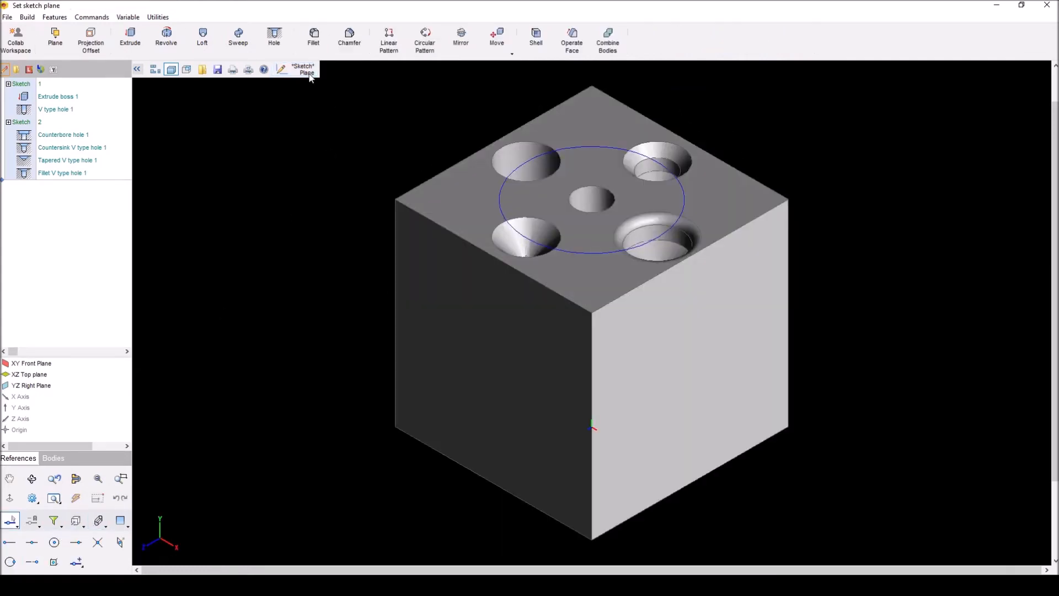
left_click(478, 364)
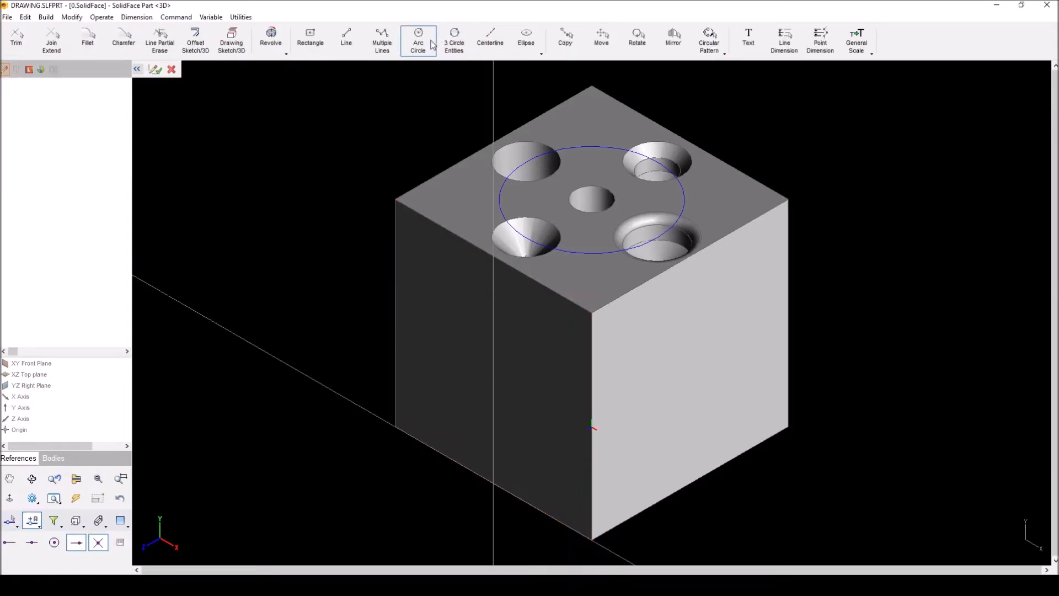
Step: Sketch a line from the side face's centre point to the midpoint of its bottom edge, and finish the sketch
left_click(346, 36)
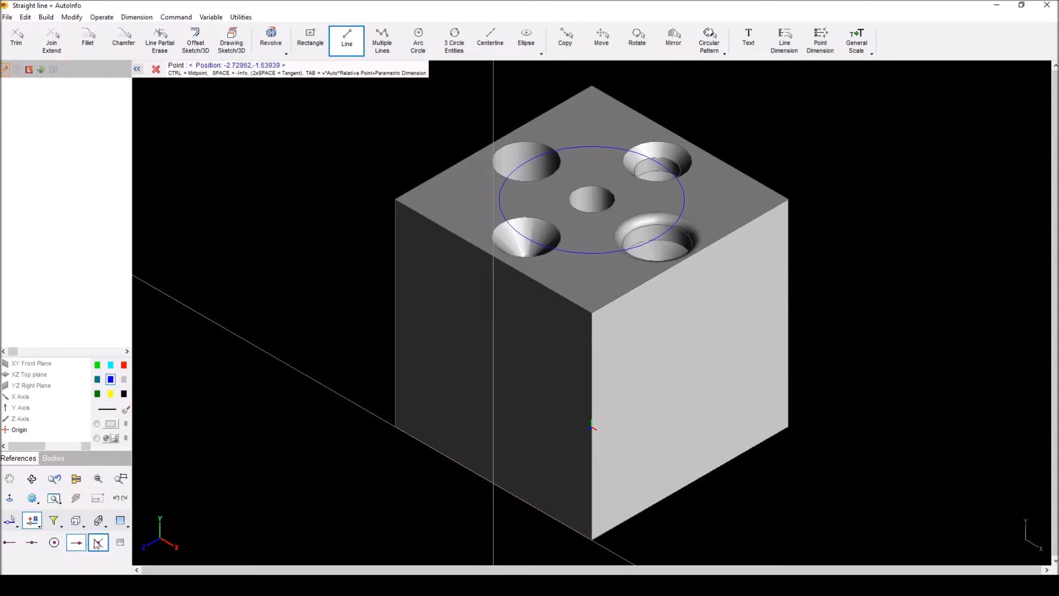
left_click(17, 523)
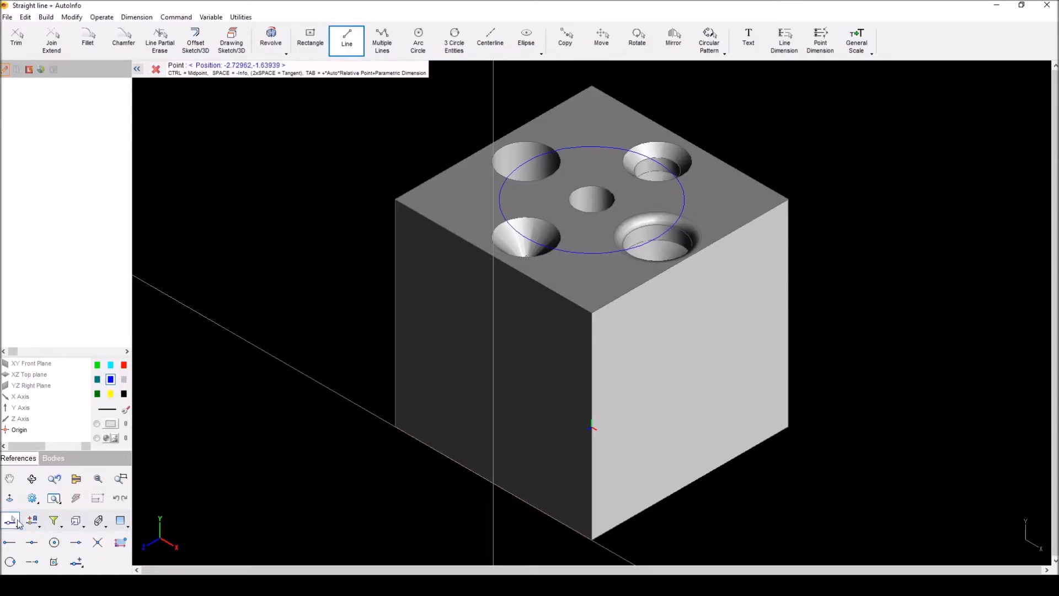
left_click(54, 561)
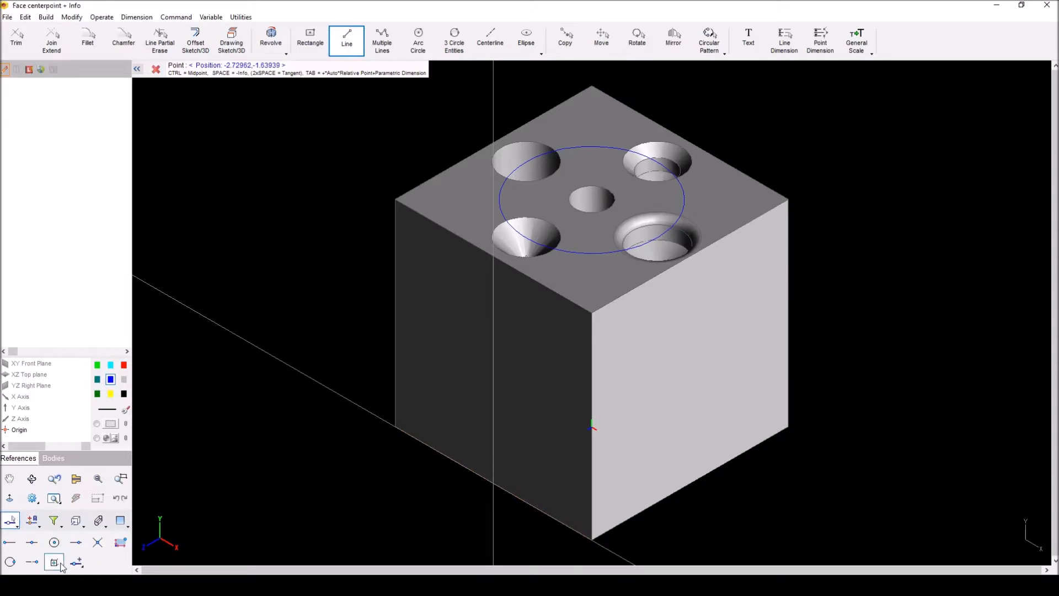
left_click(497, 372)
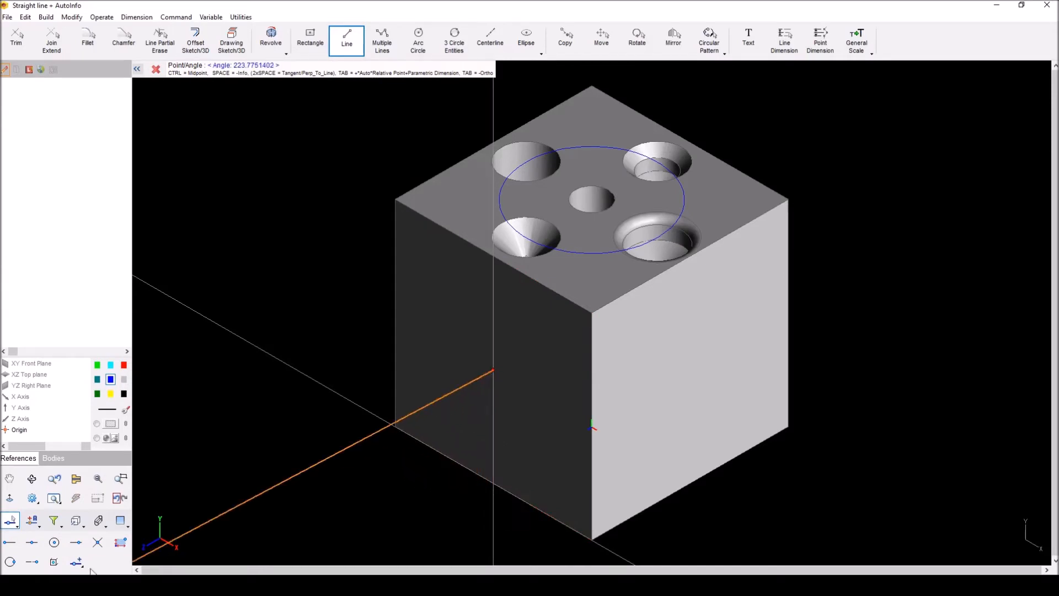
left_click(32, 542)
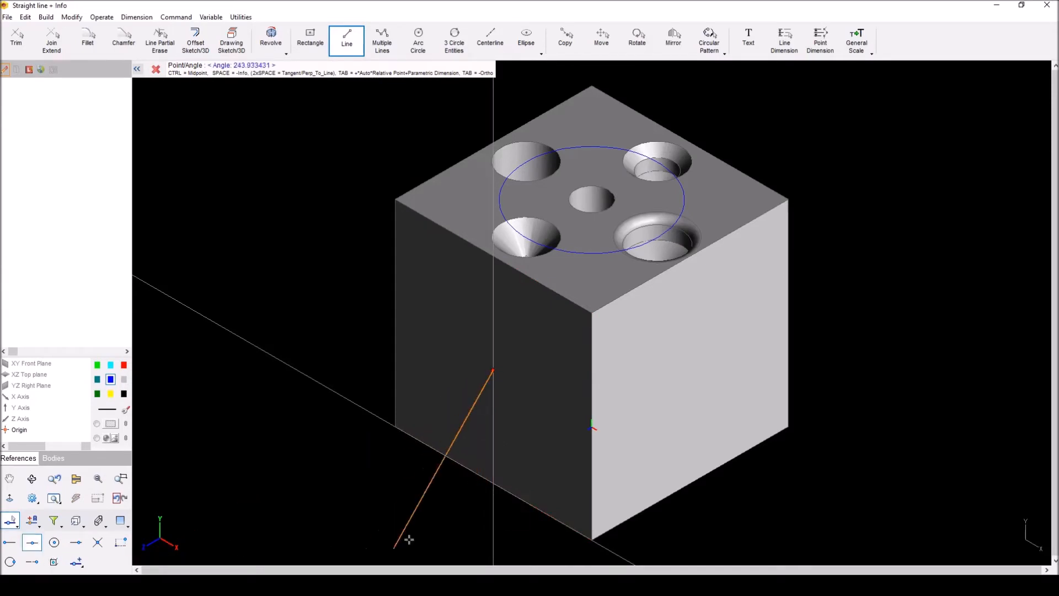
left_click(492, 483)
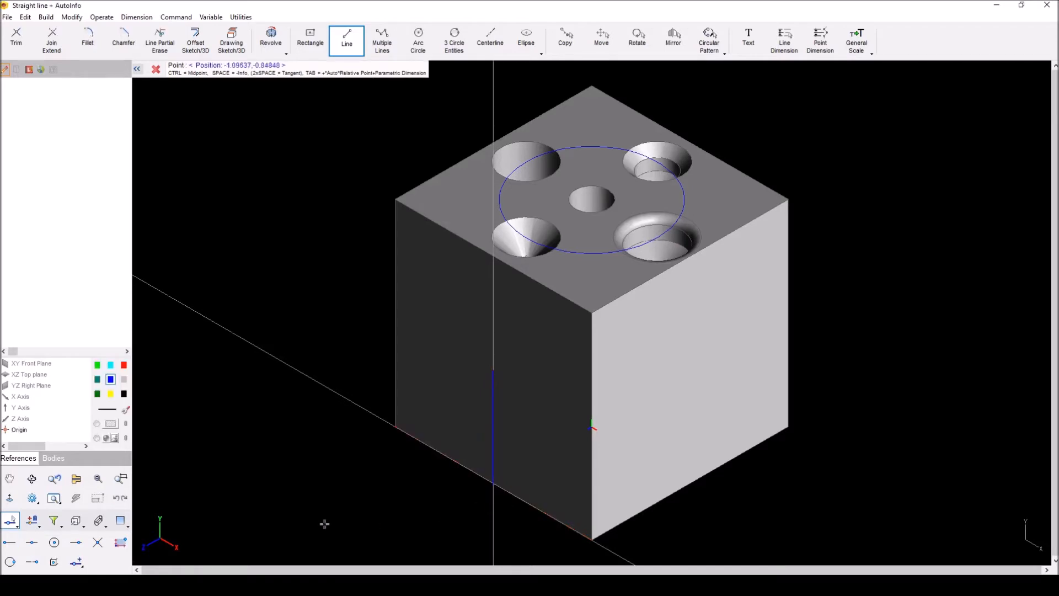
left_click(157, 70)
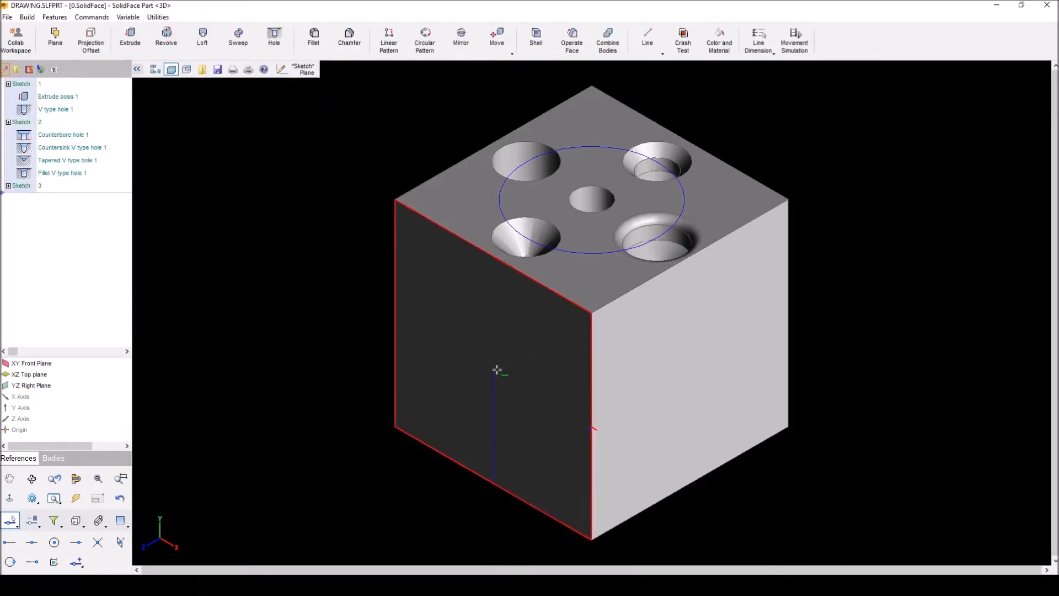
Step: In a front view of the sketched side face, begin a simple hole definition with diameter .25
left_click(543, 385)
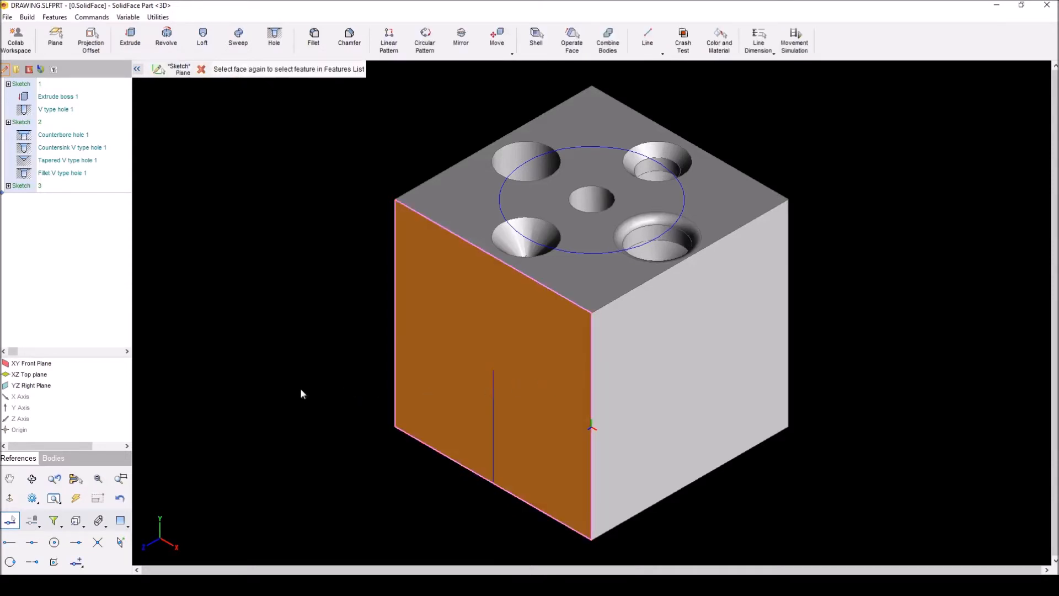
left_click(202, 69)
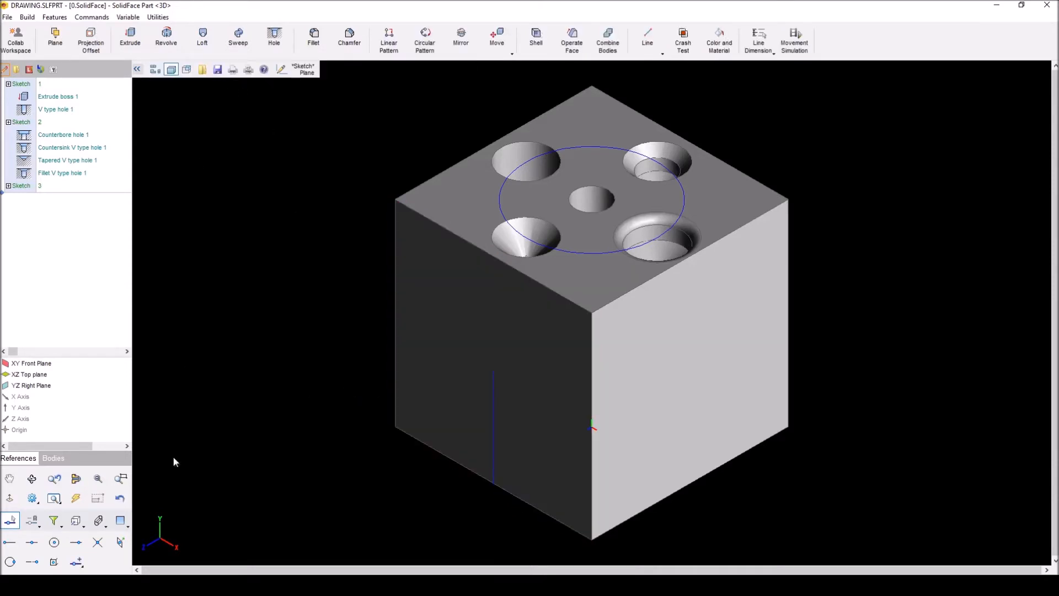
left_click(75, 520)
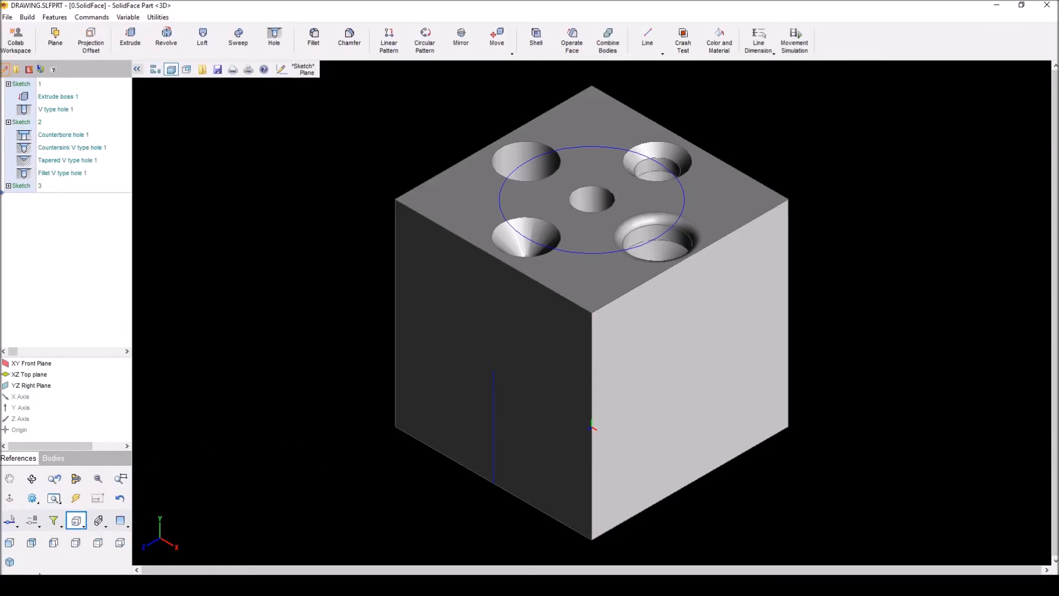
left_click(9, 562)
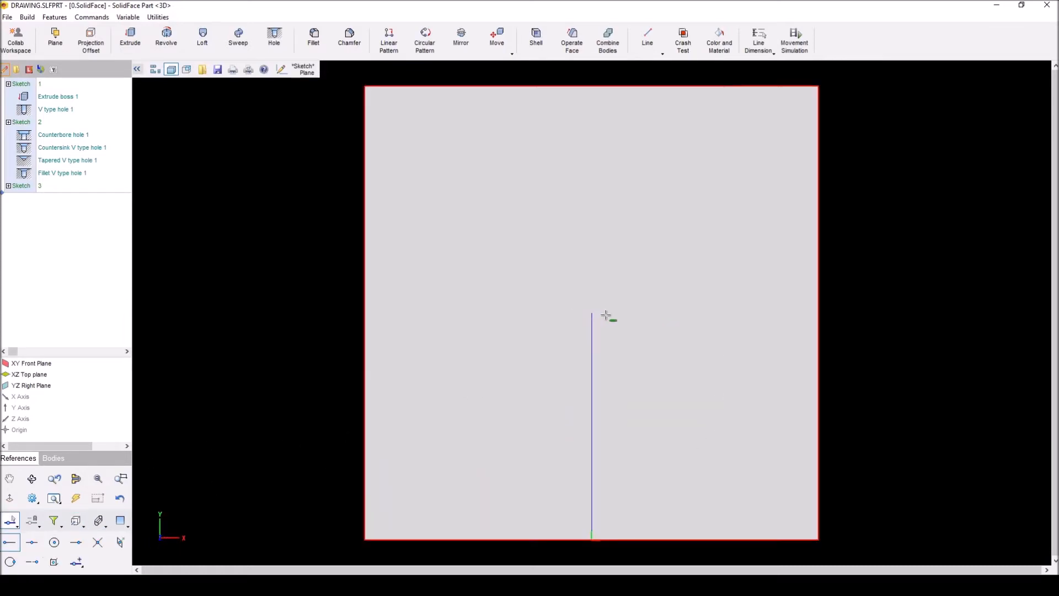
left_click(275, 39)
left_click(487, 227)
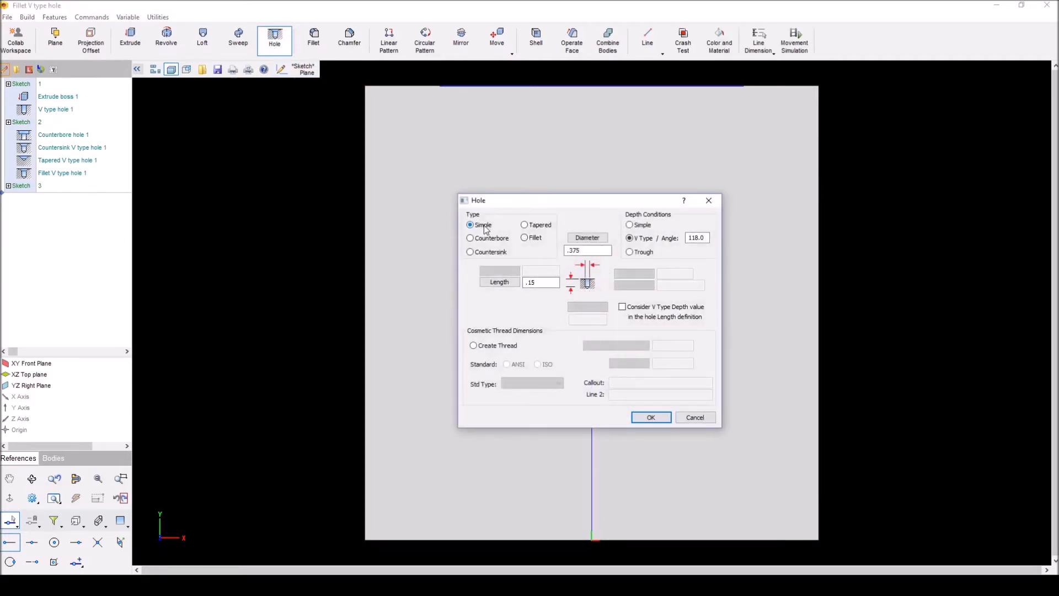
left_click_drag(589, 201, 250, 186)
double_click(234, 236)
type(".25")
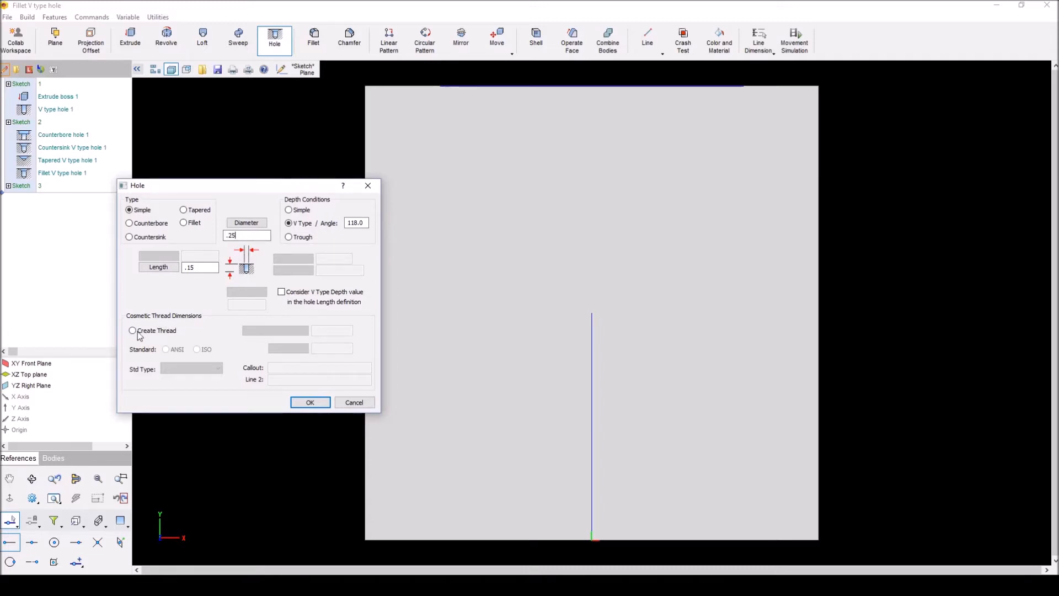
Step: Add an ANSI 1/4-28" UNF cosmetic thread to the hole and set its depth condition to Trough
left_click(139, 332)
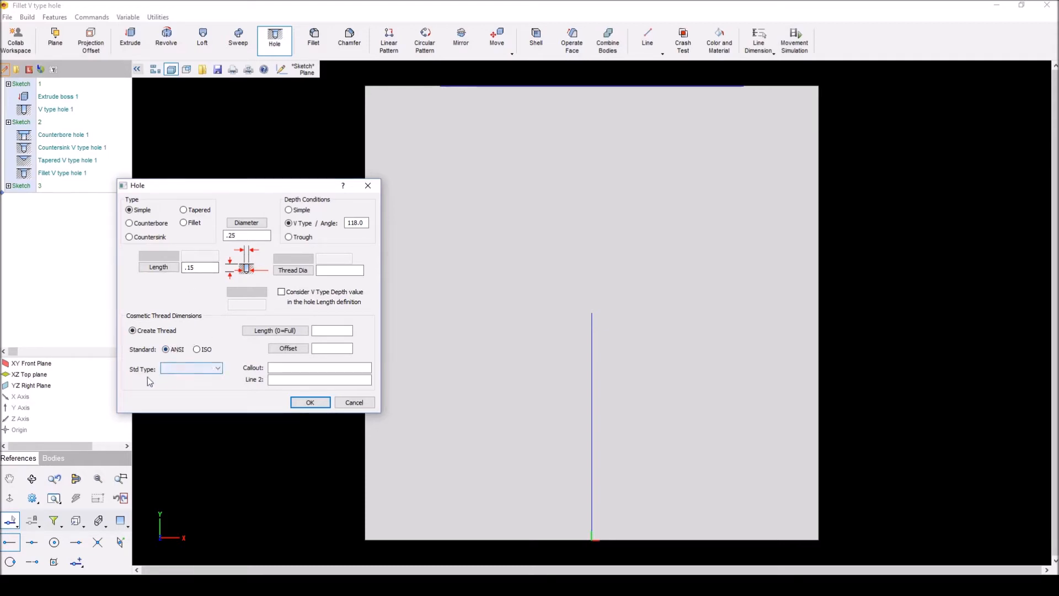
left_click(200, 368)
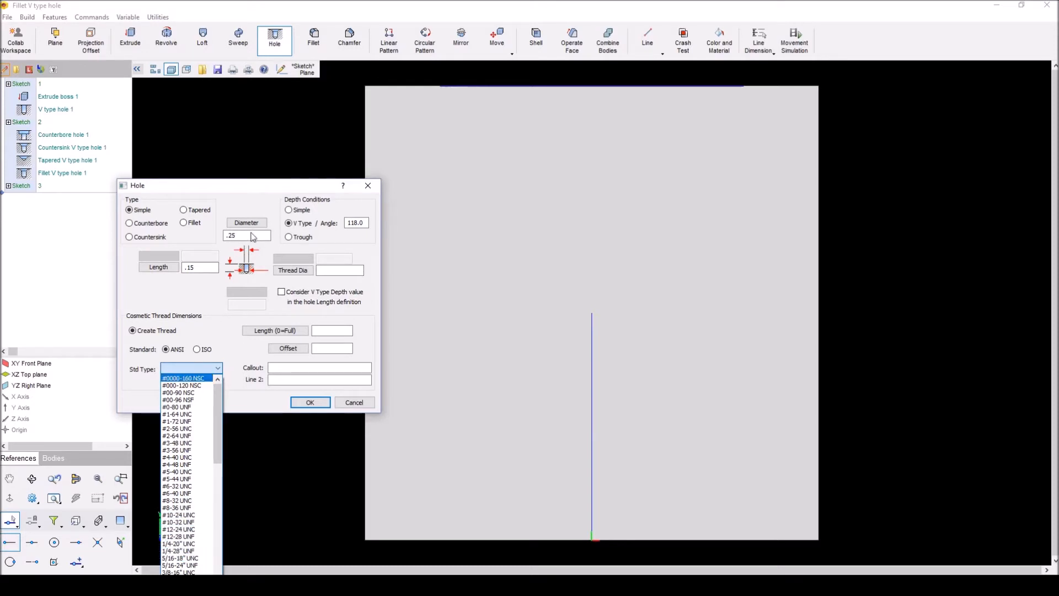
left_click(191, 549)
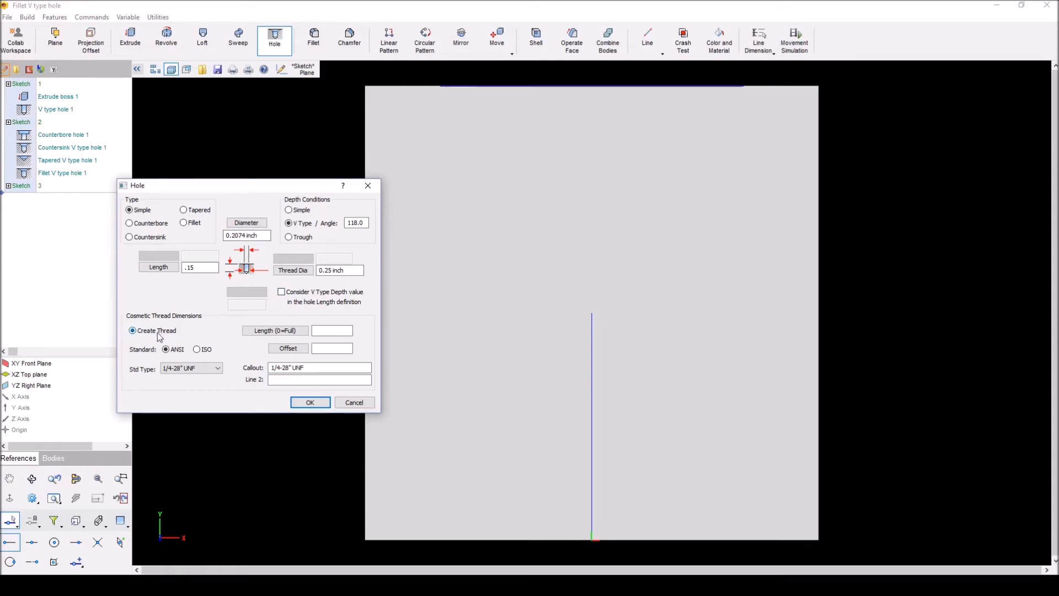
left_click(290, 237)
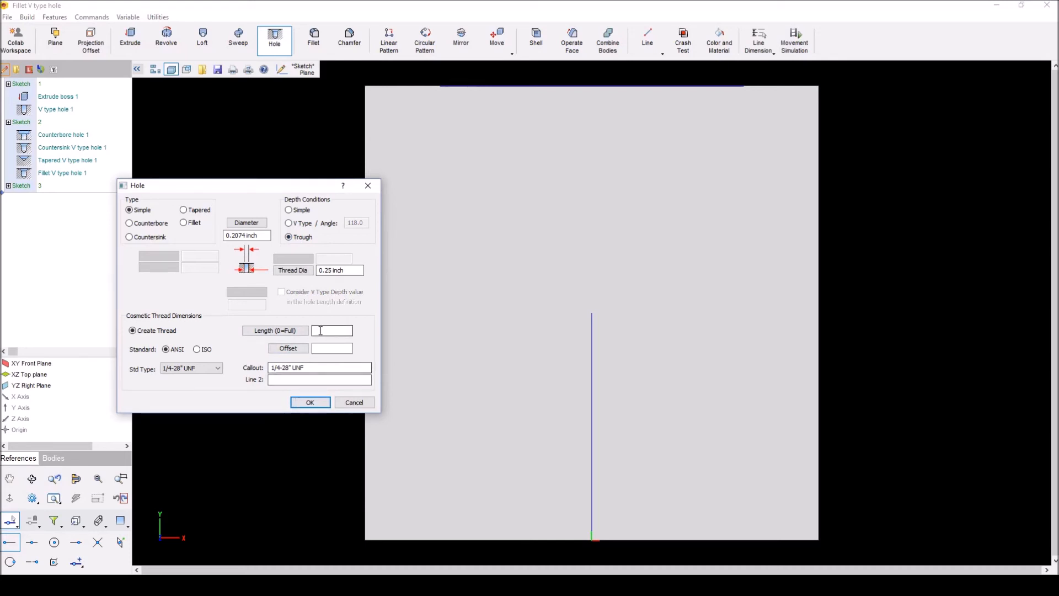
left_click(317, 402)
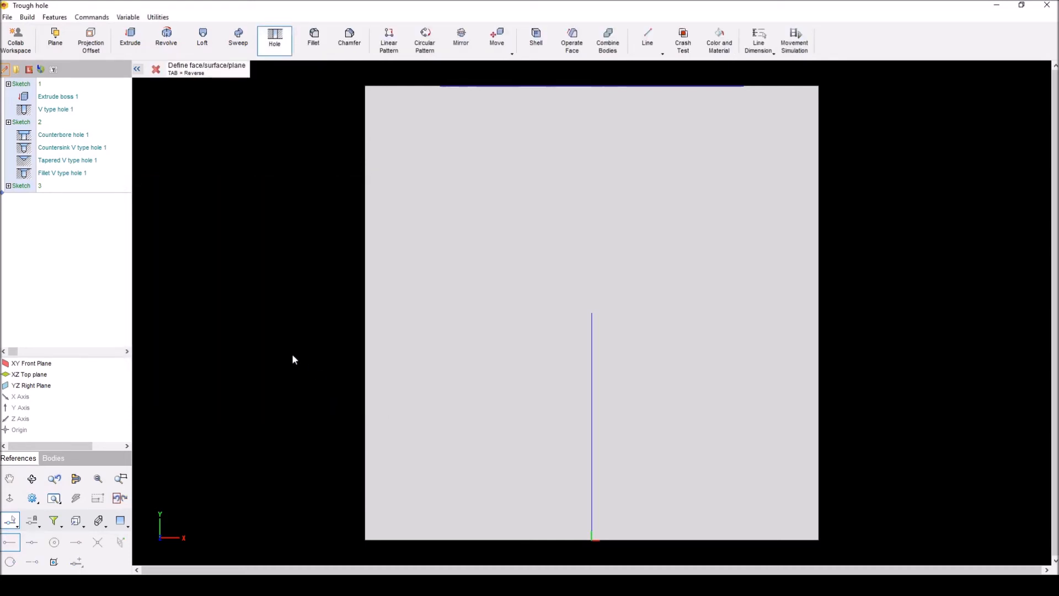
Step: Place the threaded hole from the sketched side face through to the opposite face, centred on the face's centre point
left_click(534, 262)
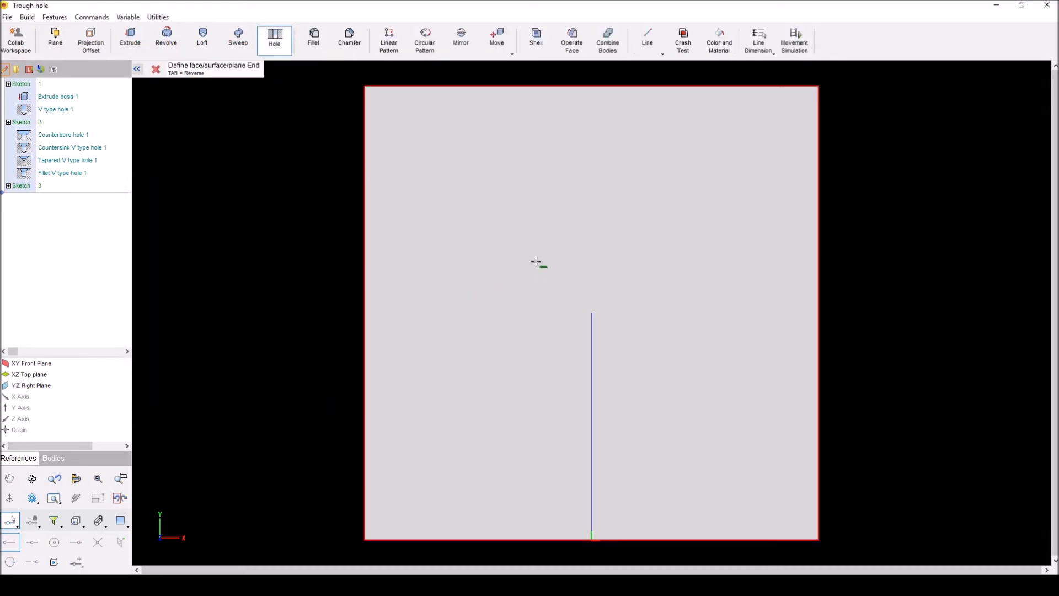
middle_click_drag(909, 375, 635, 364)
left_click(824, 329)
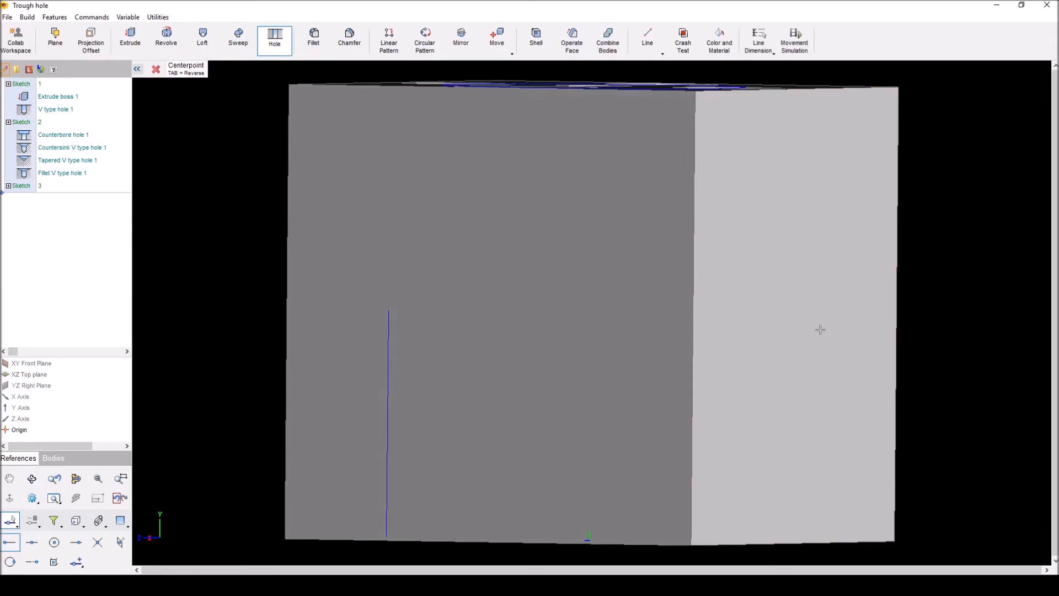
middle_click_drag(551, 361, 943, 376)
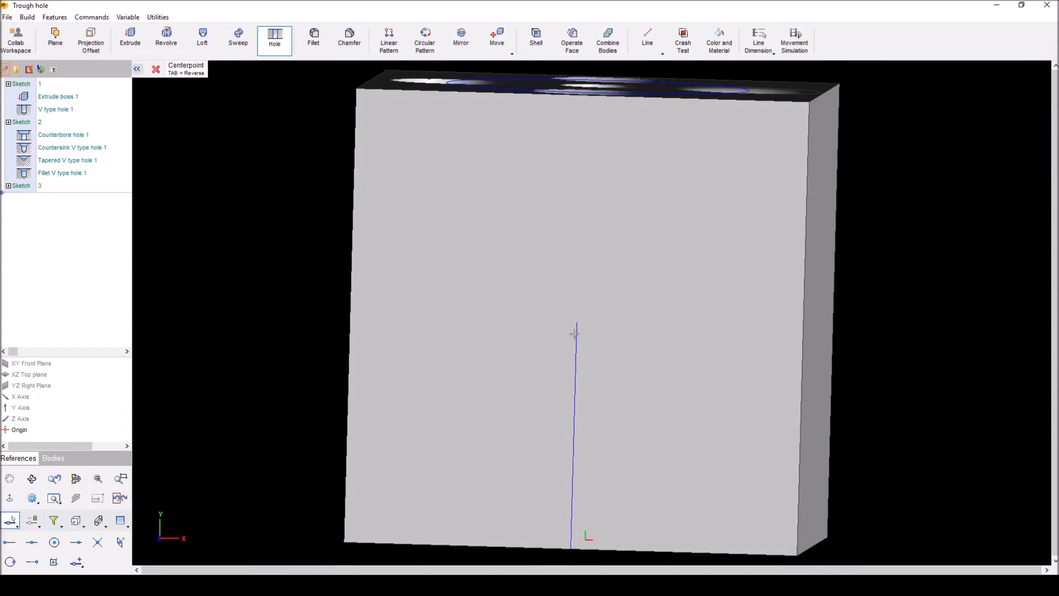
left_click(54, 561)
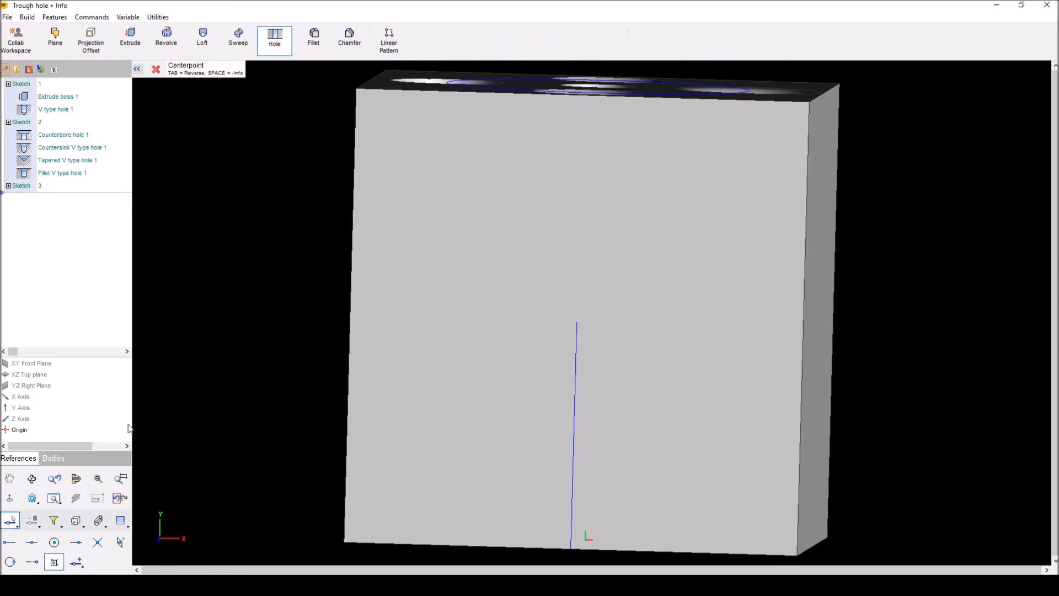
left_click(573, 320)
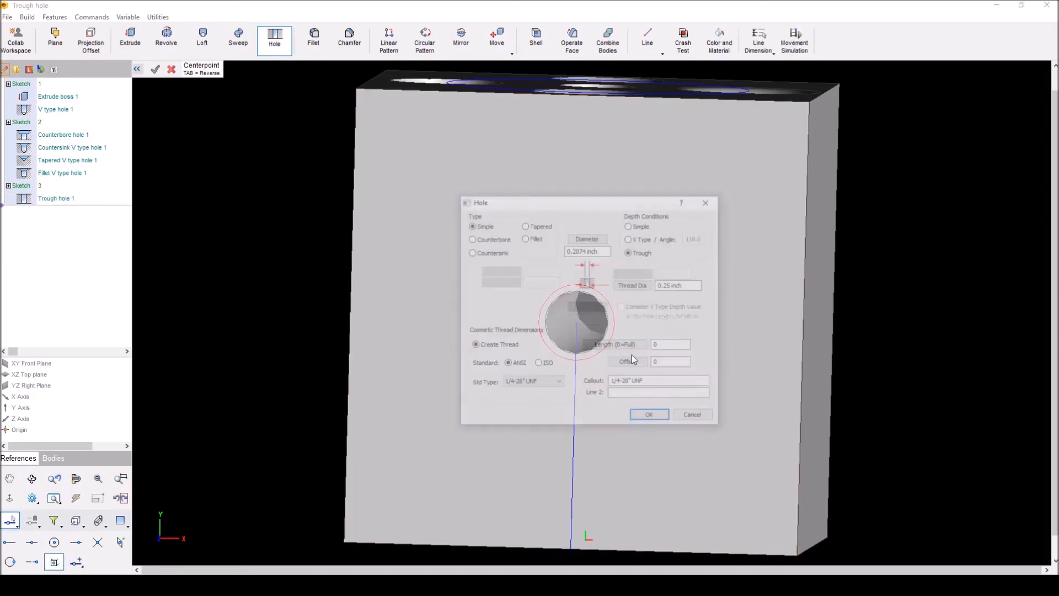
left_click(702, 417)
Step: Examine the threaded through hole and its cosmetic thread circle in close-up, front, rotated and isometric views
middle_click_drag(604, 362, 556, 377)
scroll(518, 335, "up", 4)
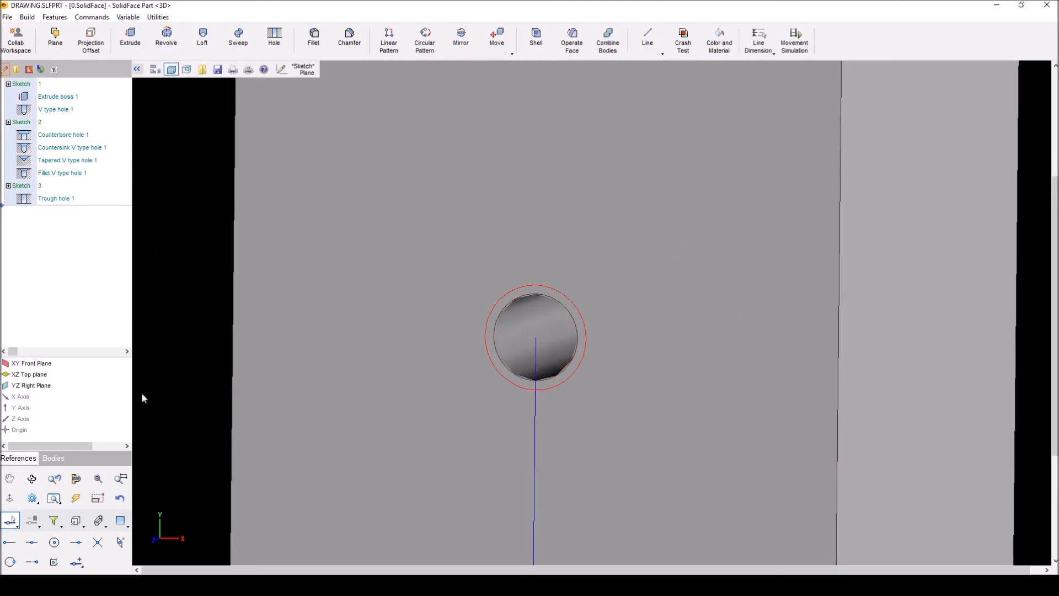
left_click(75, 523)
left_click(9, 542)
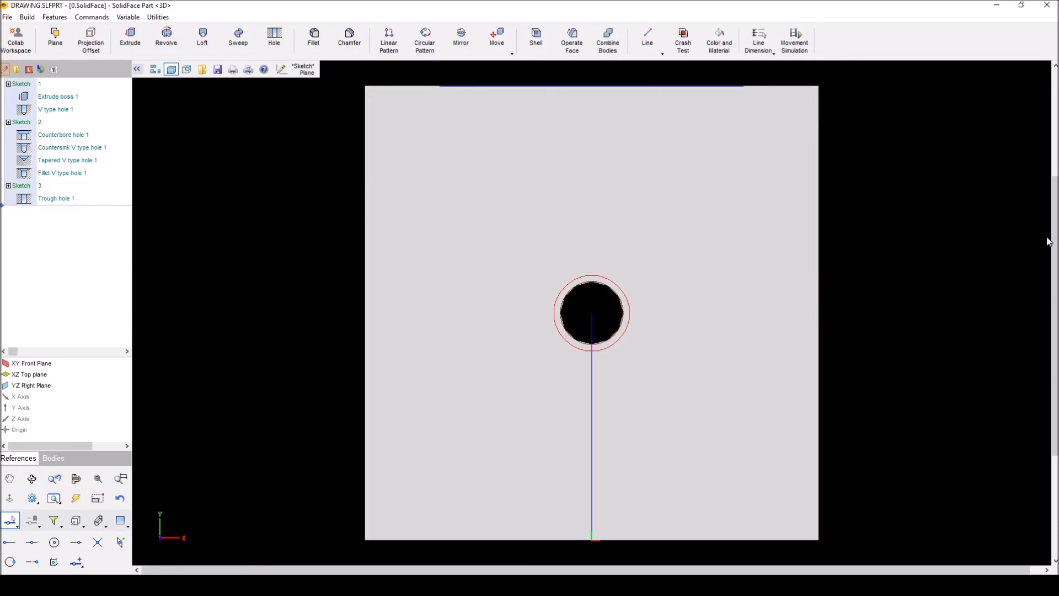
middle_click_drag(844, 359, 799, 362)
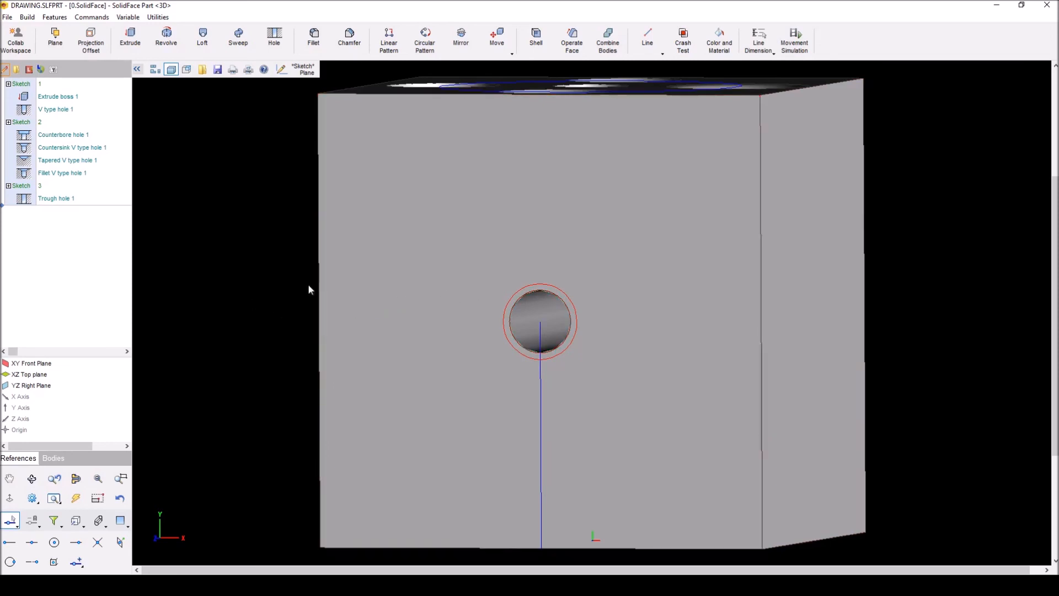
middle_click_drag(285, 287, 283, 298)
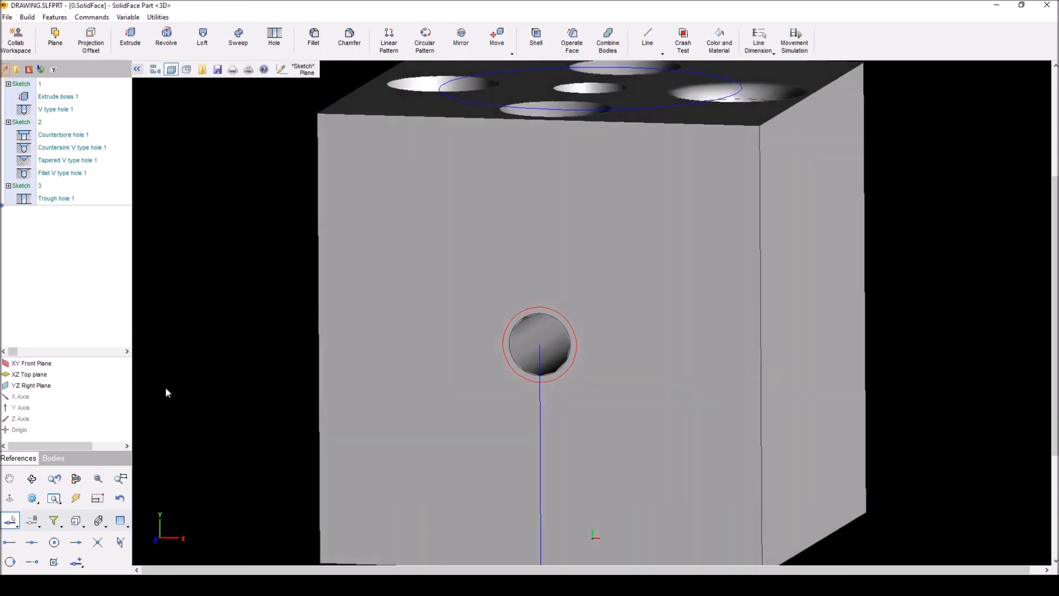
left_click(76, 519)
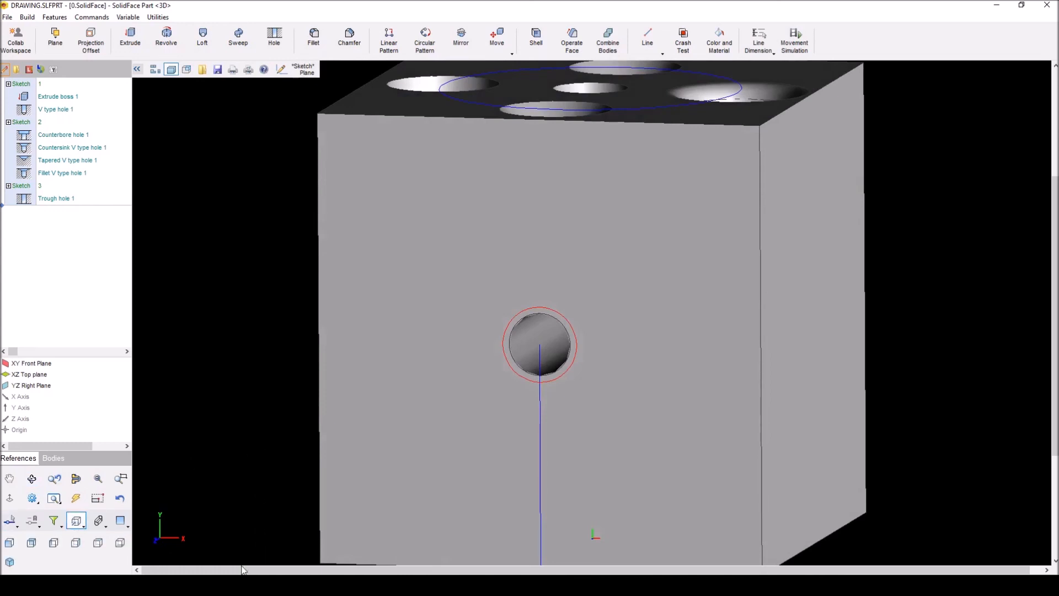
left_click(9, 561)
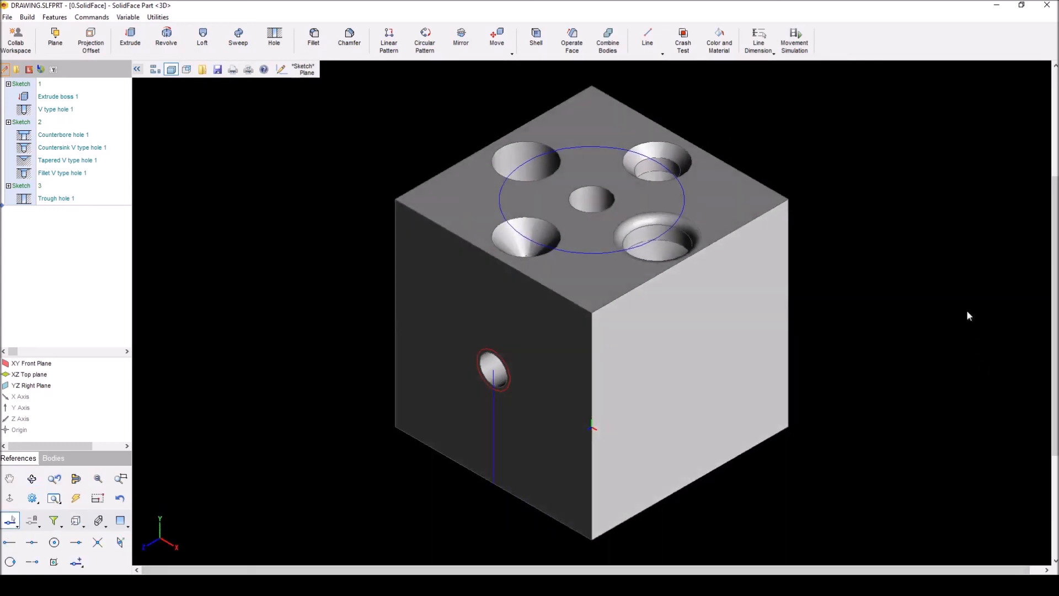